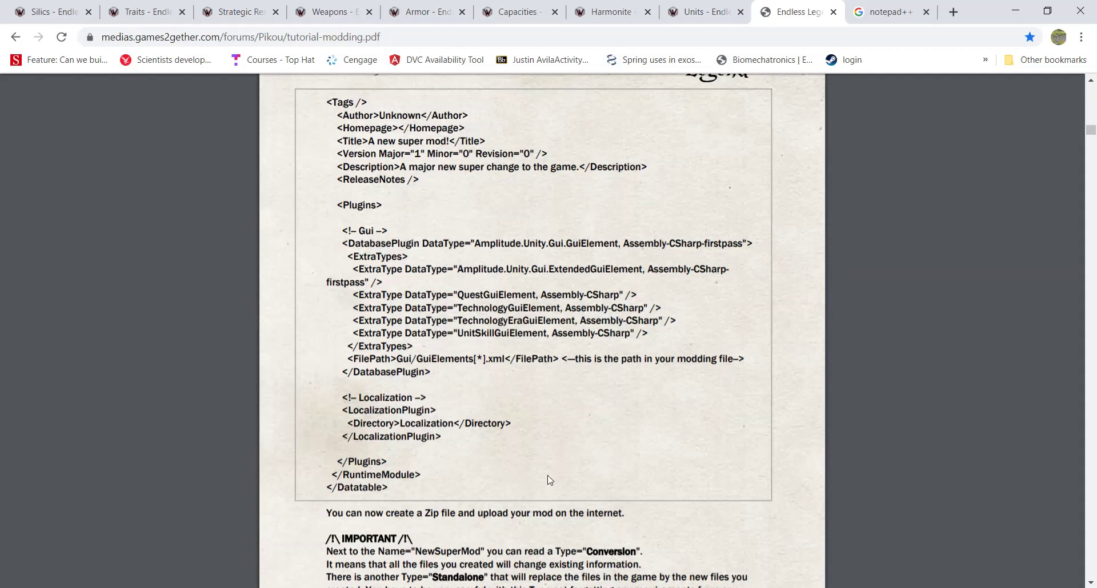
# Scroll the PDF up to its cover, then down to the 'Modding Tutorial, Revision 5' title page
pyautogui.scroll(20, 550, 483)
pyautogui.scroll(20, 571, 432)
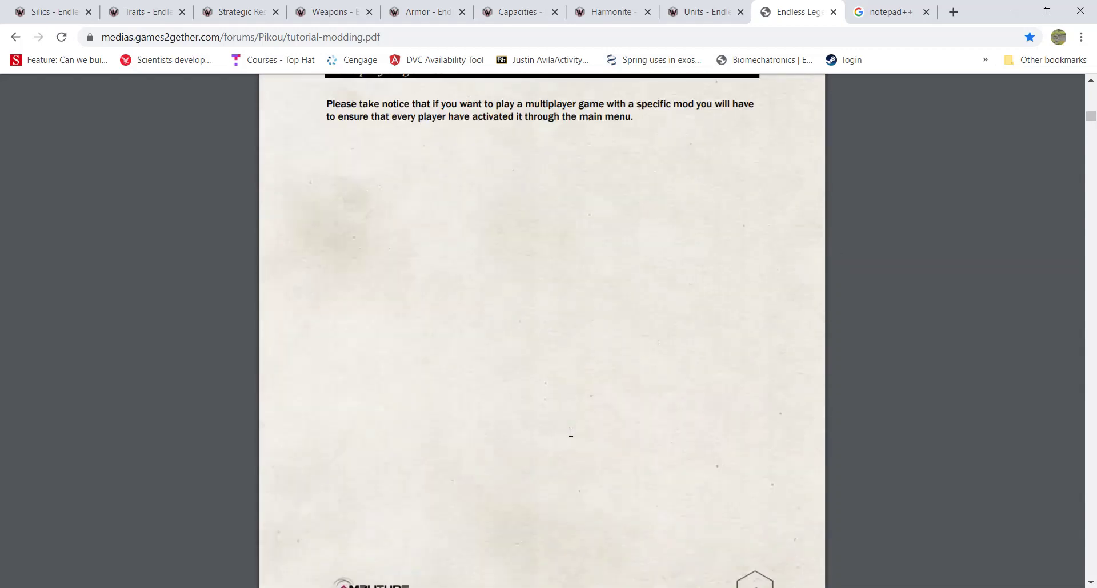
pyautogui.scroll(10, 571, 433)
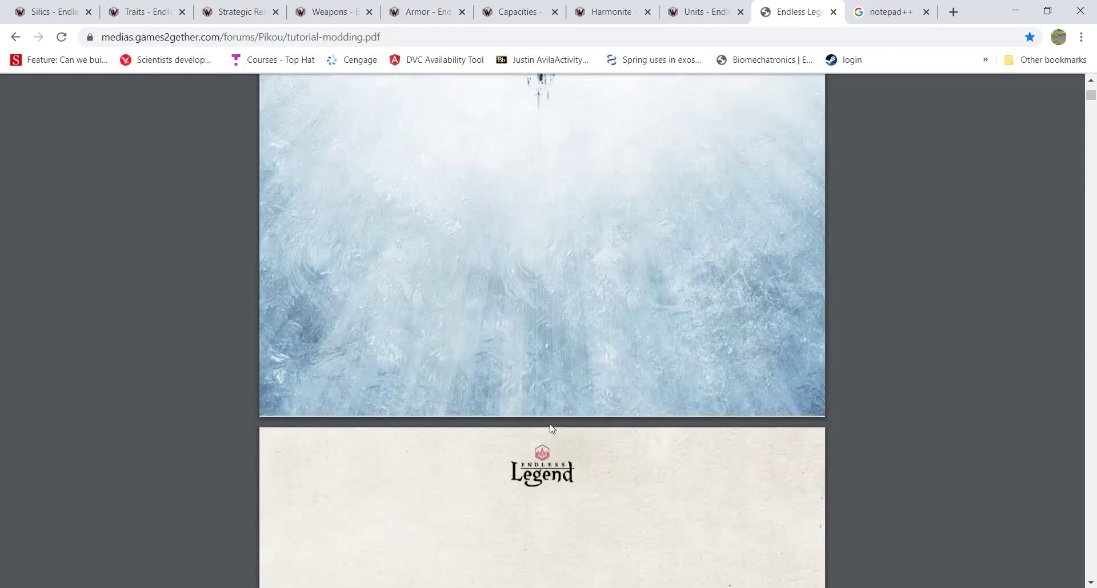
pyautogui.scroll(8, 552, 429)
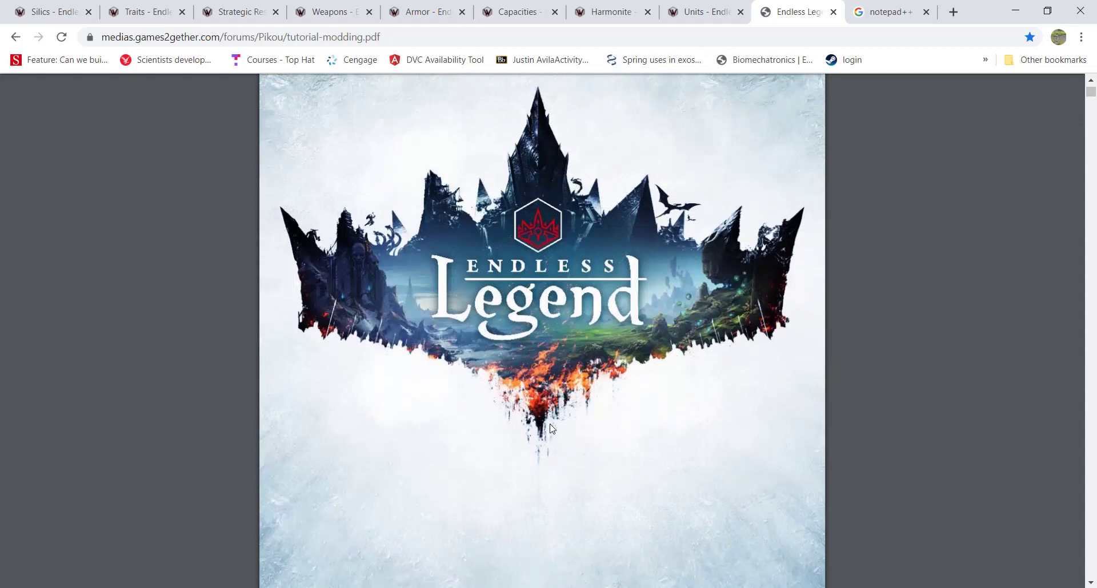
pyautogui.scroll(-2, 553, 429)
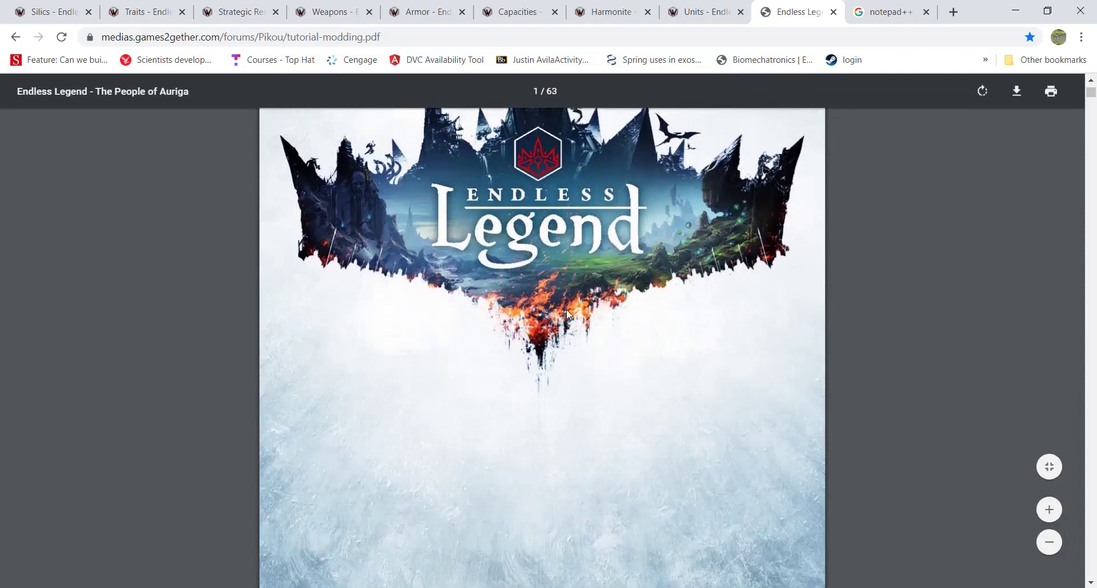
pyautogui.scroll(-12, 526, 306)
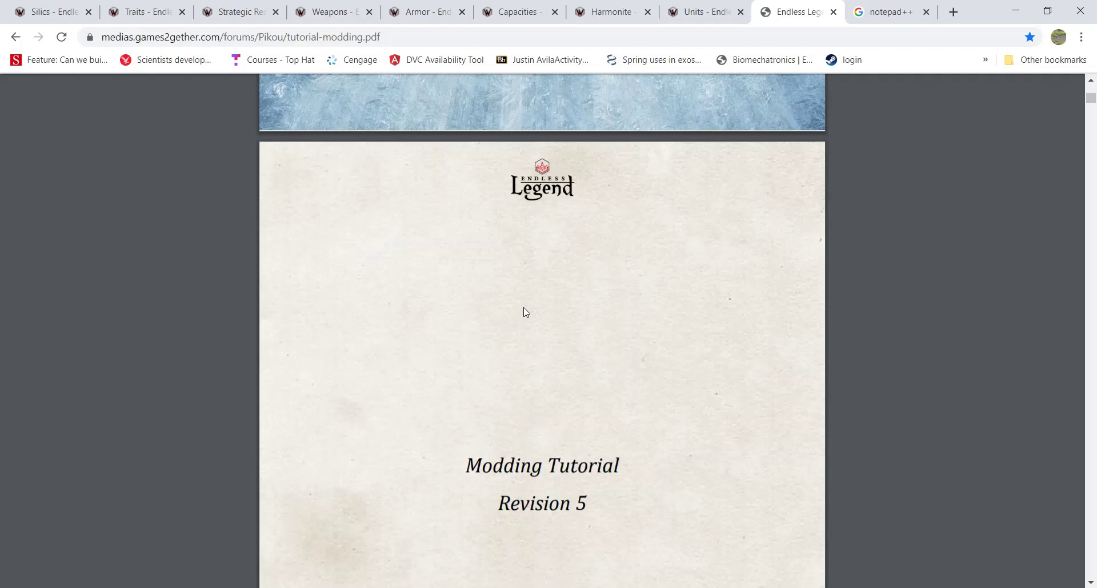
# Skim the tutorial's table of contents, then bring up the Documents\Endless Legend Explorer window
pyautogui.scroll(-10, 526, 311)
pyautogui.scroll(-5, 526, 334)
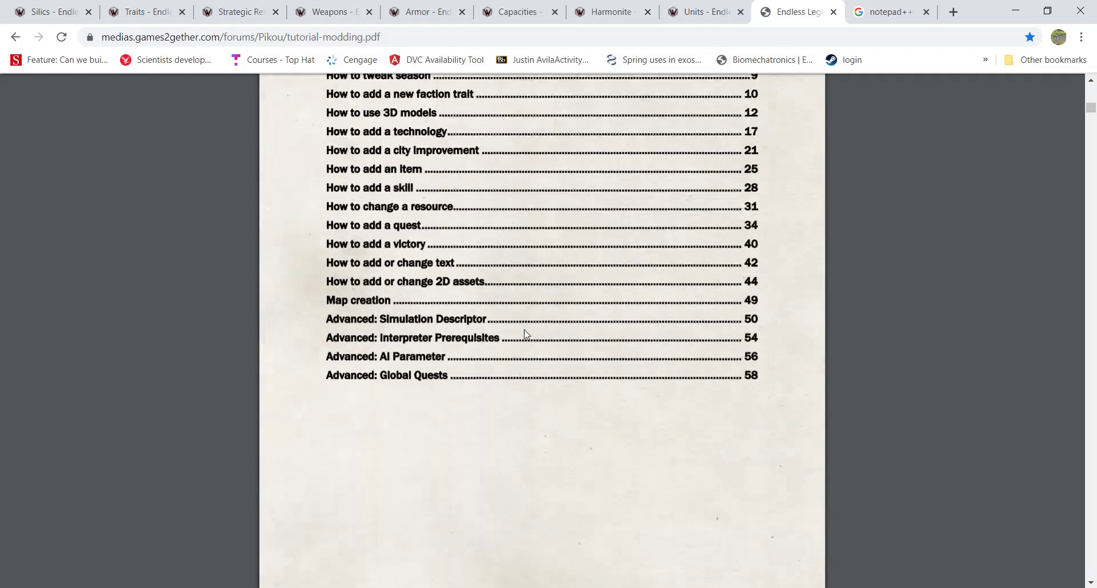
pyautogui.scroll(3, 512, 335)
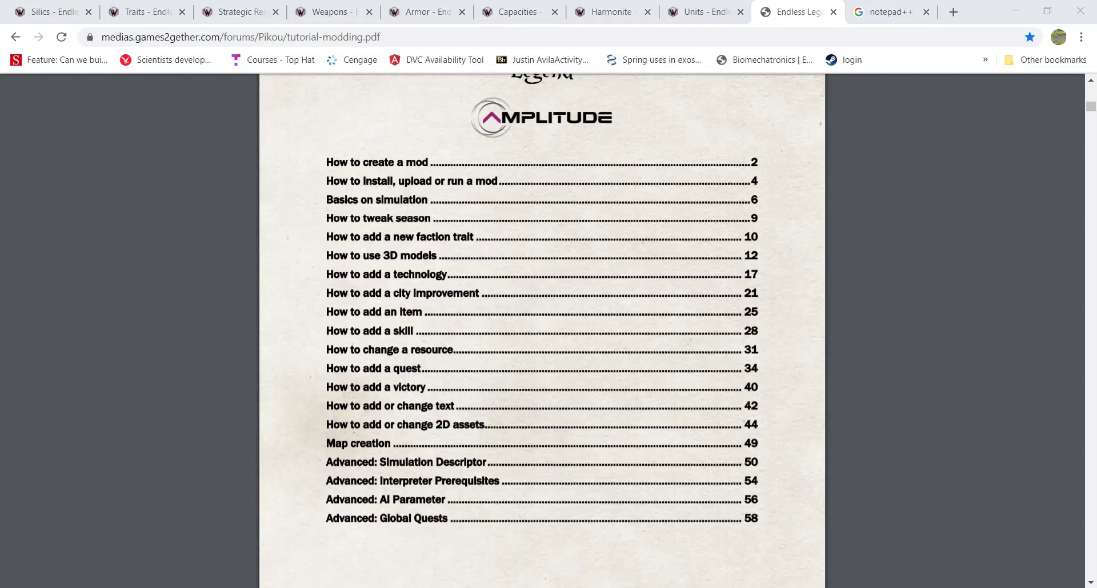
pyautogui.click(329, 505)
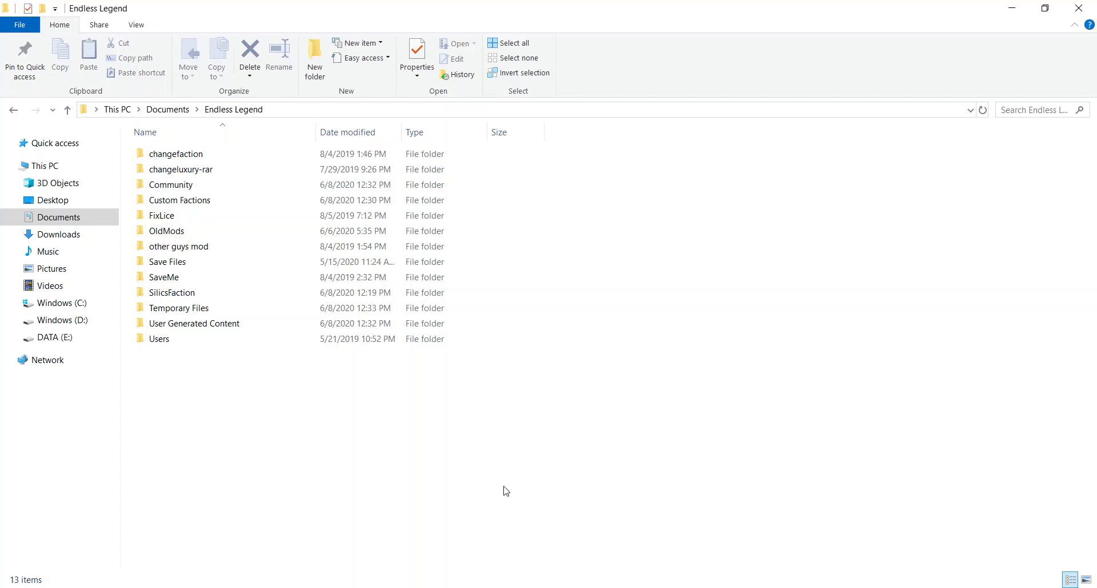
pyautogui.click(438, 587)
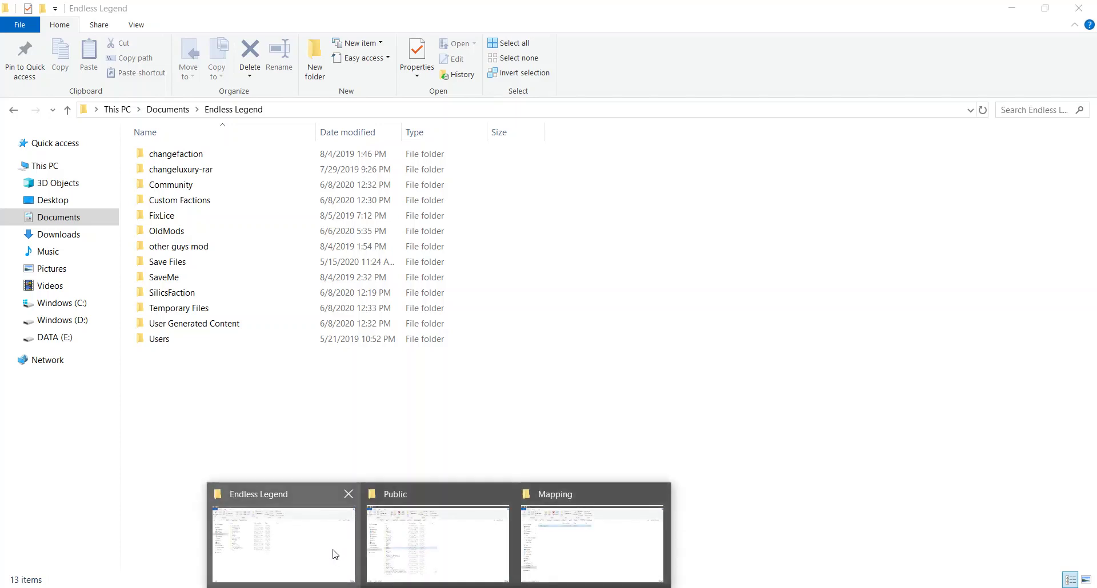
pyautogui.click(665, 355)
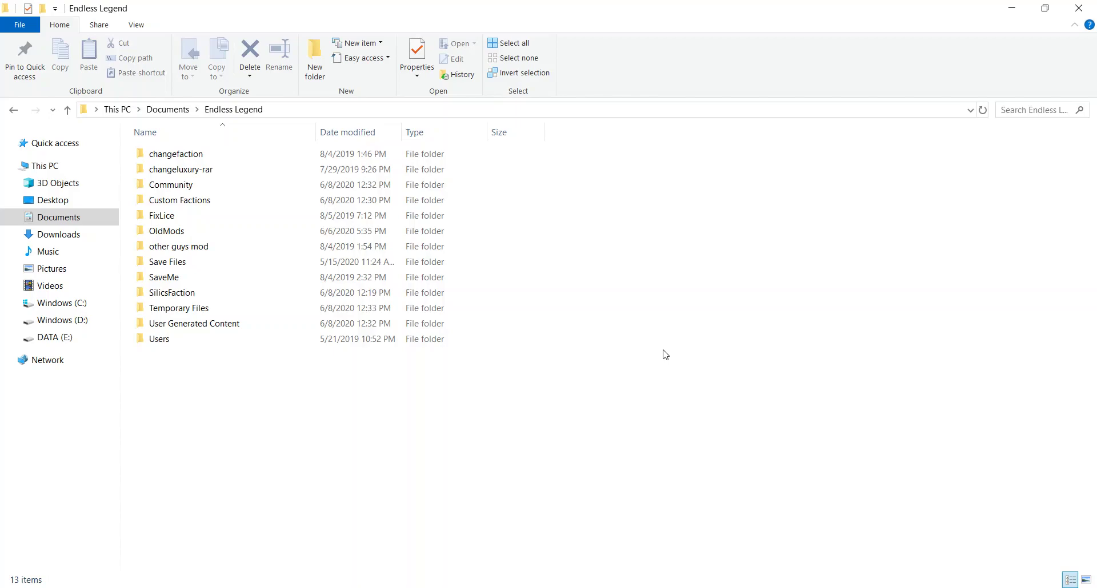
pyautogui.click(510, 587)
pyautogui.scroll(-1, 504, 394)
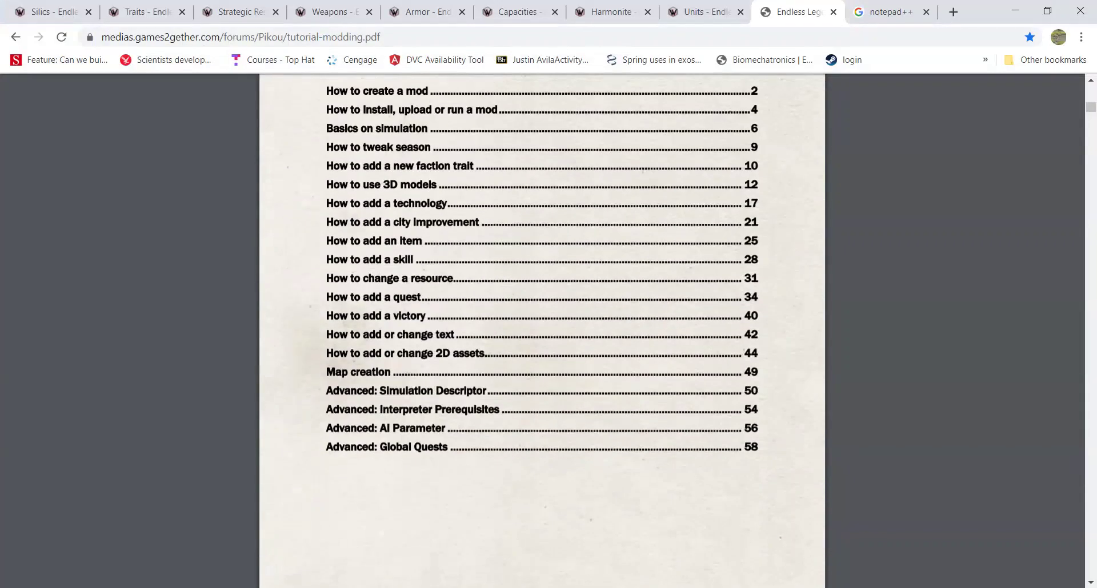
pyautogui.moveTo(432, 583)
pyautogui.click(311, 543)
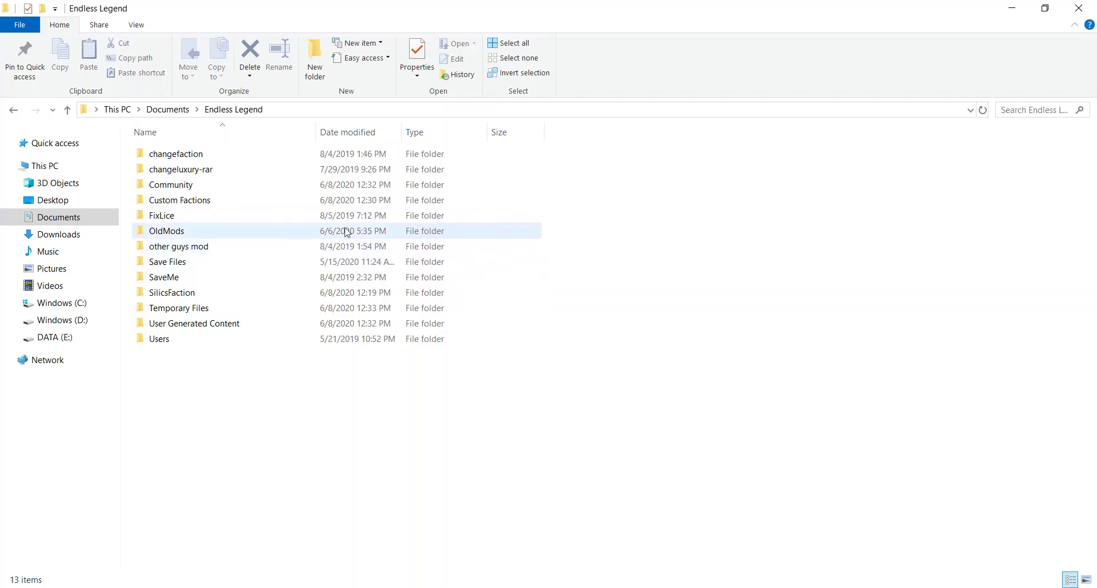
pyautogui.moveTo(272, 186)
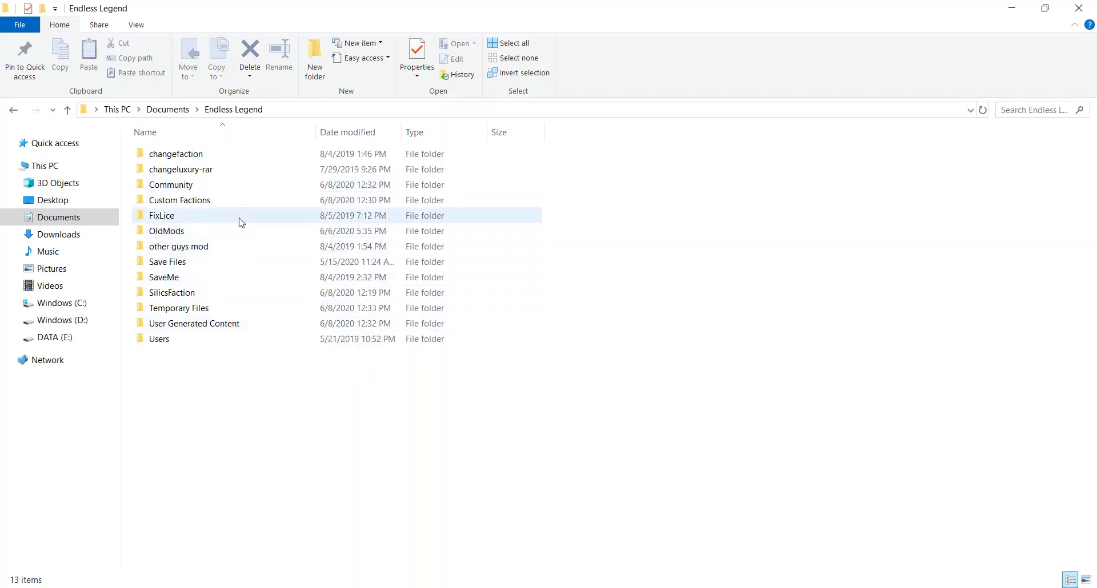
pyautogui.moveTo(235, 189)
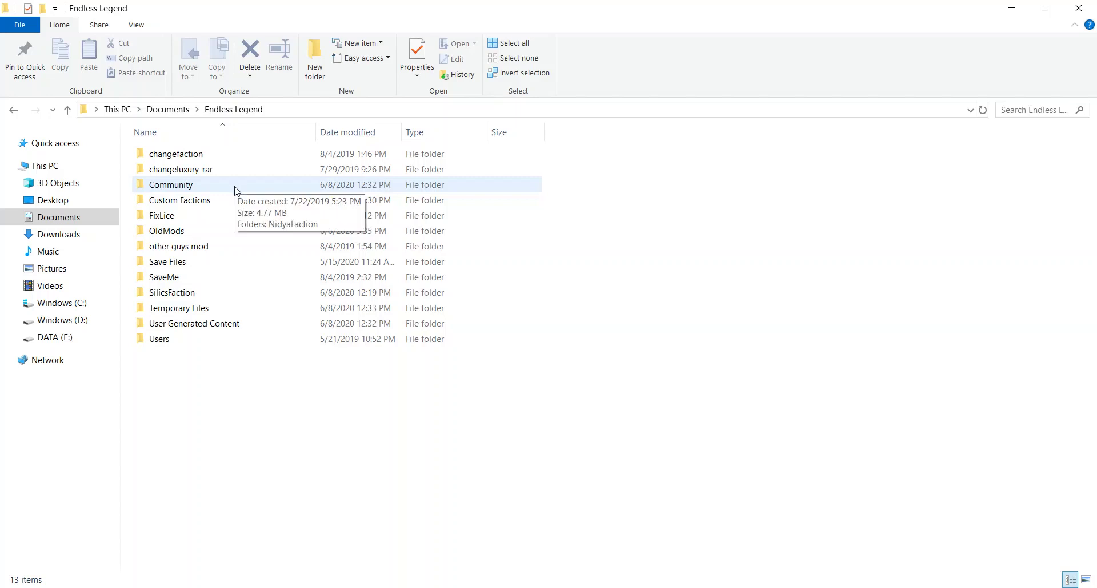
# Check the Community folder, then select and copy ZNidyaFaction in Custom Factions
pyautogui.doubleClick(235, 189)
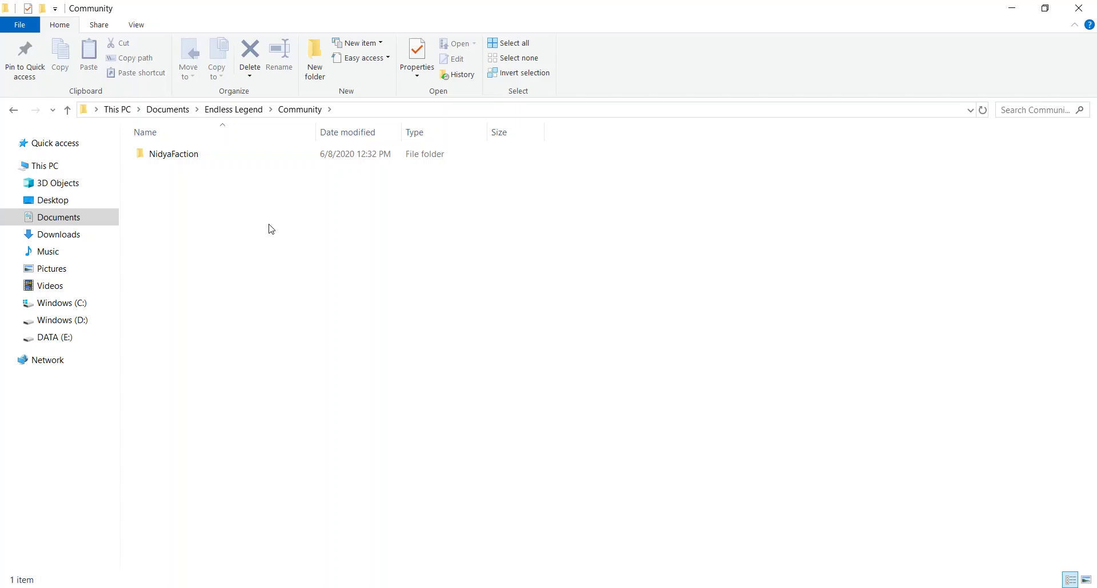
pyautogui.click(240, 111)
pyautogui.doubleClick(221, 201)
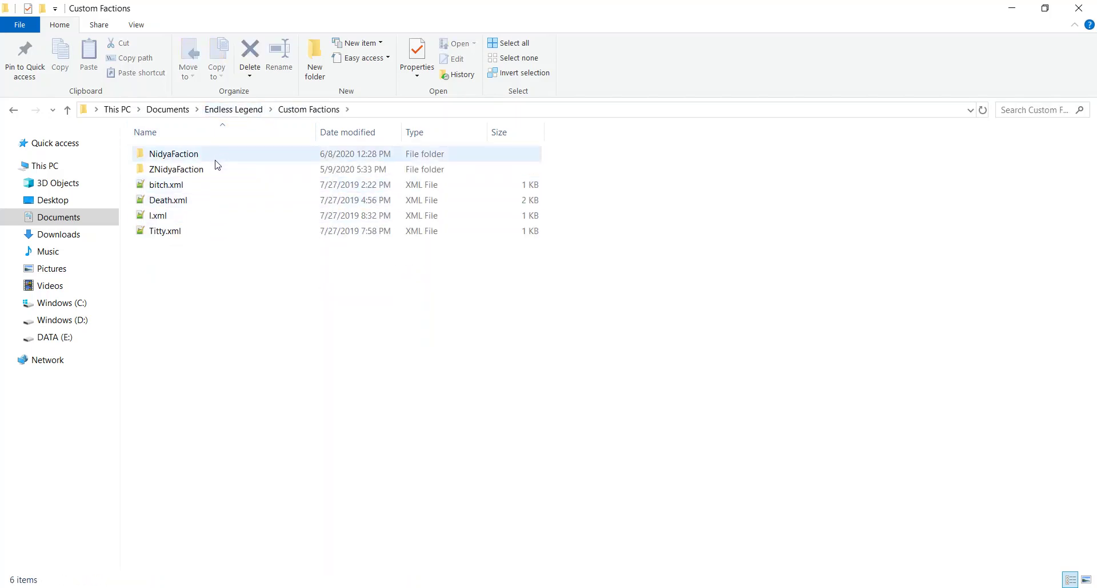
pyautogui.click(213, 176)
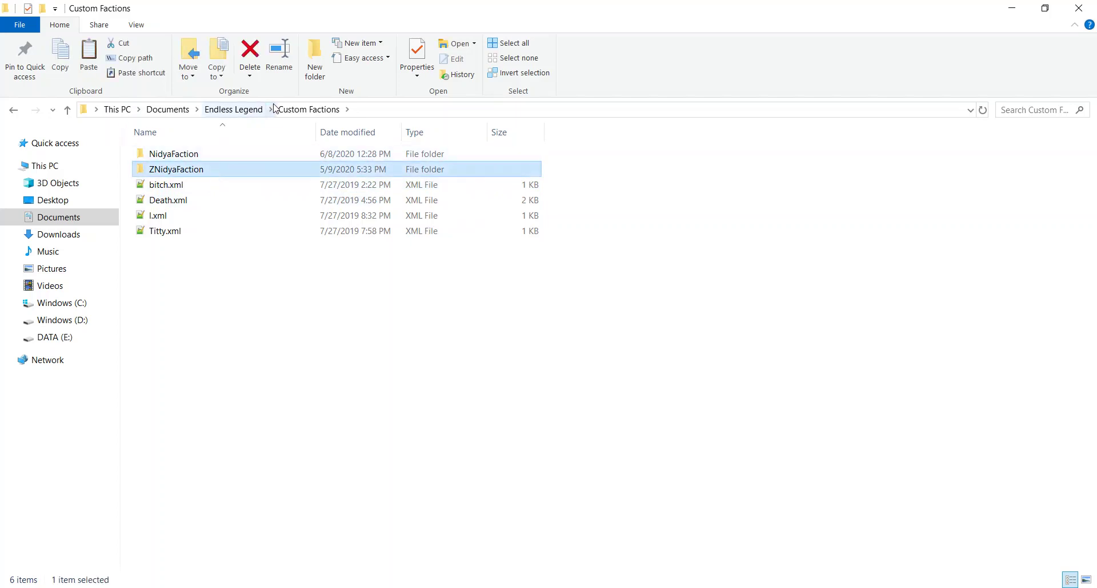
# Paste ZNidyaFaction into the Community folder next to NidyaFaction
pyautogui.click(234, 110)
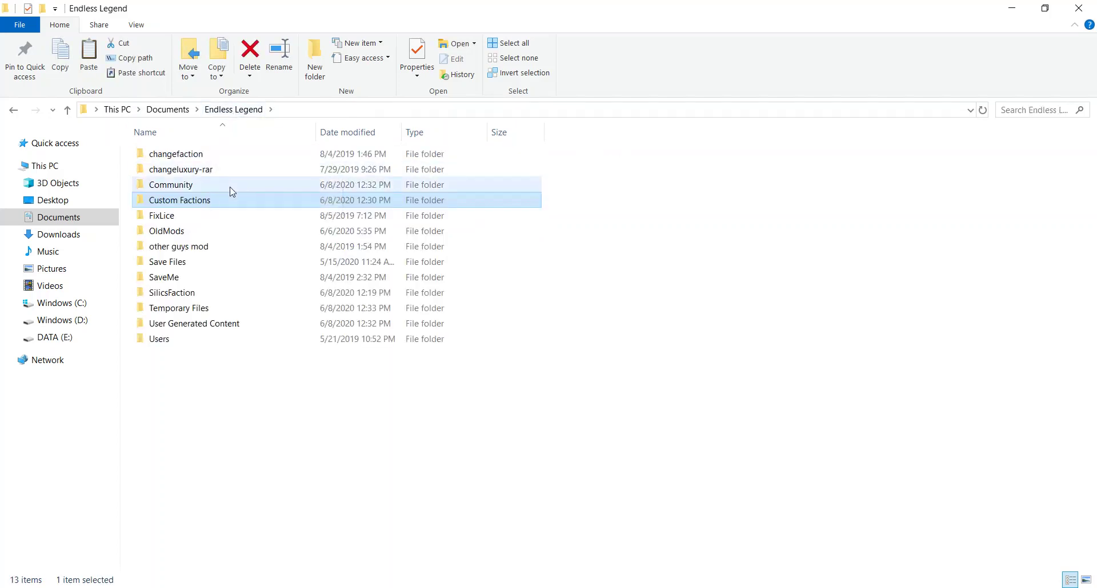
pyautogui.doubleClick(238, 174)
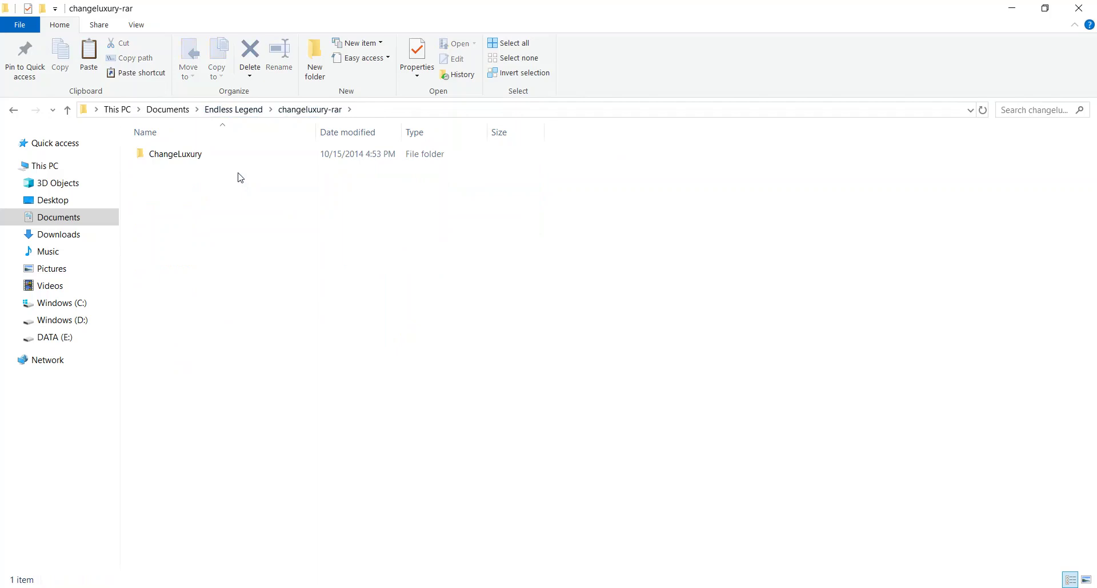
pyautogui.hotkey('alt', 'Up')
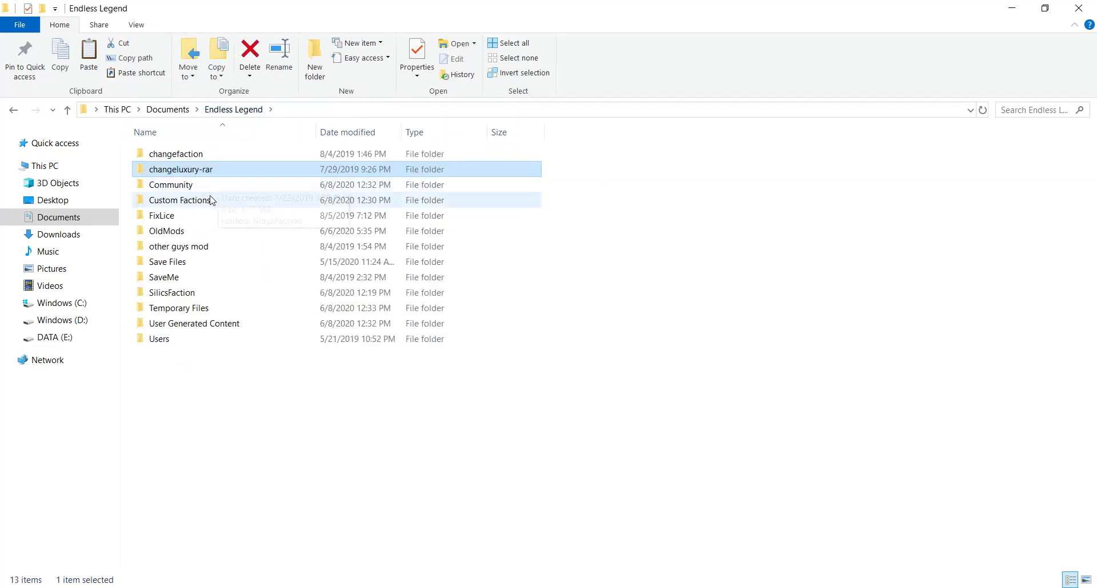
pyautogui.doubleClick(208, 185)
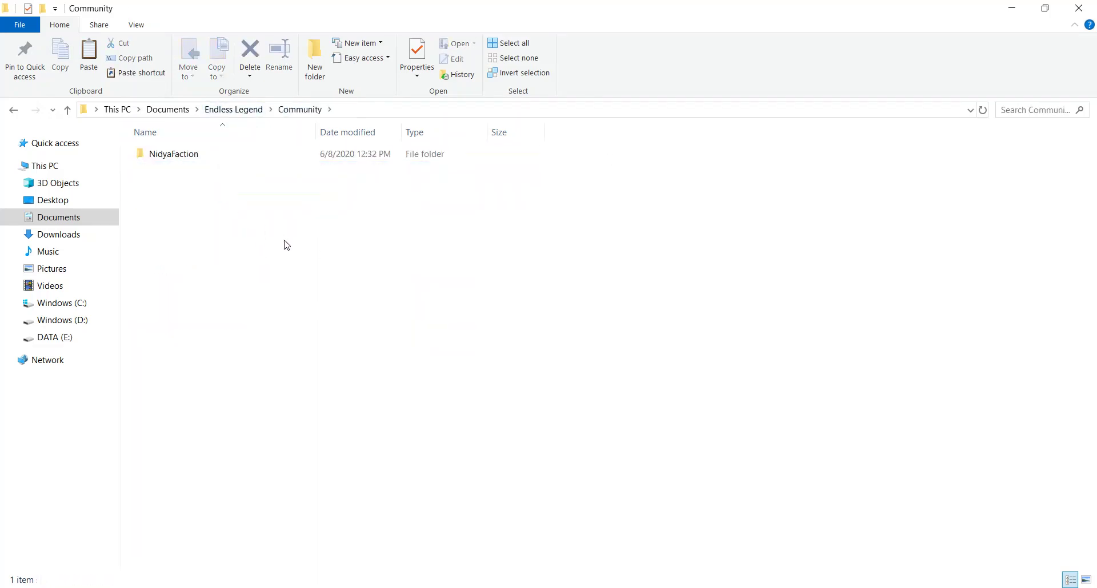
pyautogui.hotkey('ctrl', 'v')
pyautogui.click(257, 248)
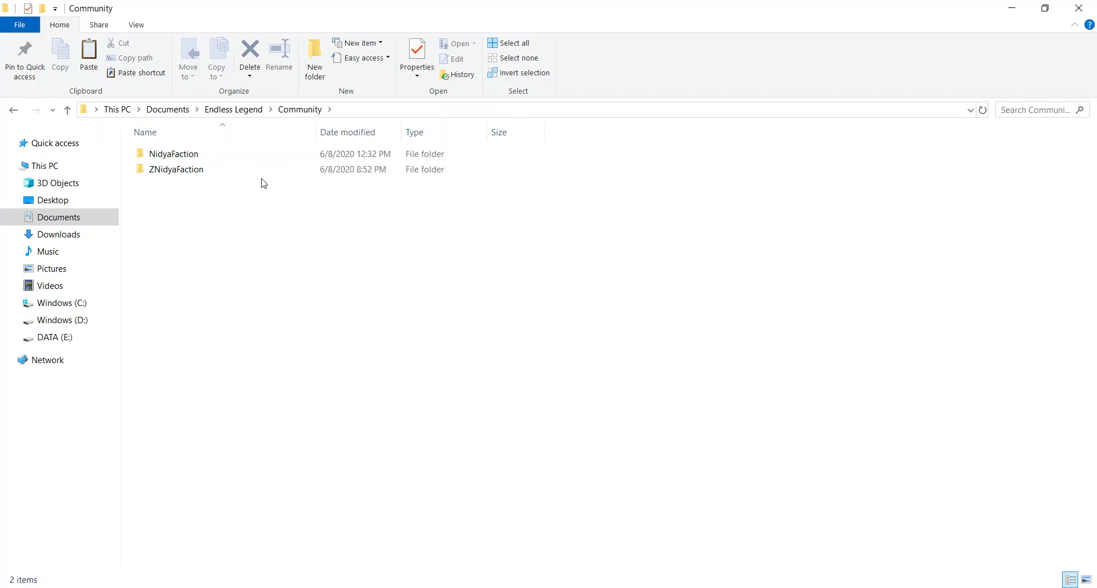
# Open User Generated Content to confirm NidyaFaction is there, then minimise Explorer to reveal the PDF
pyautogui.click(244, 112)
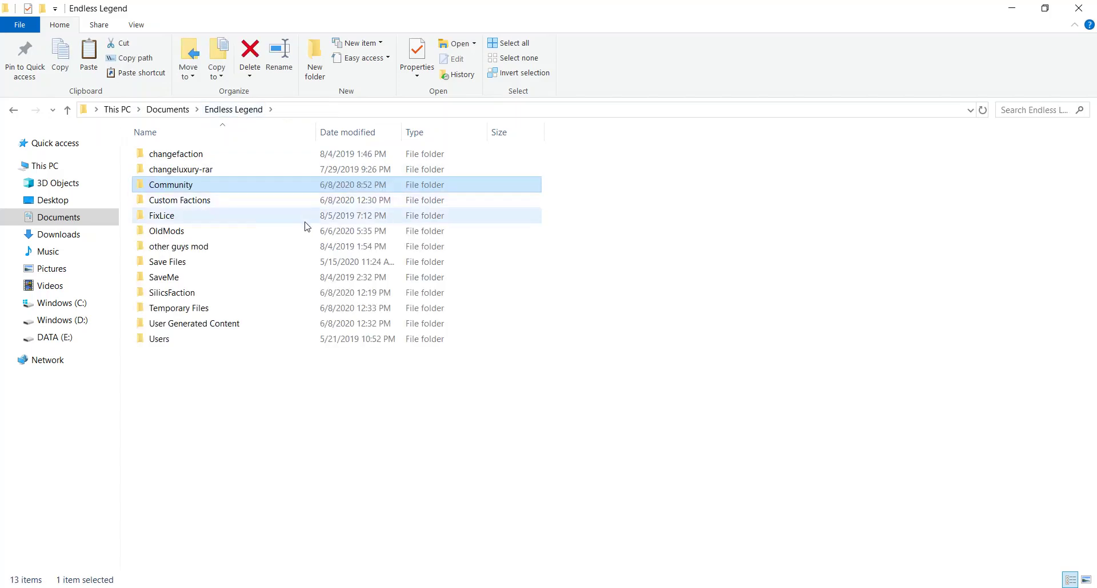
pyautogui.moveTo(282, 229)
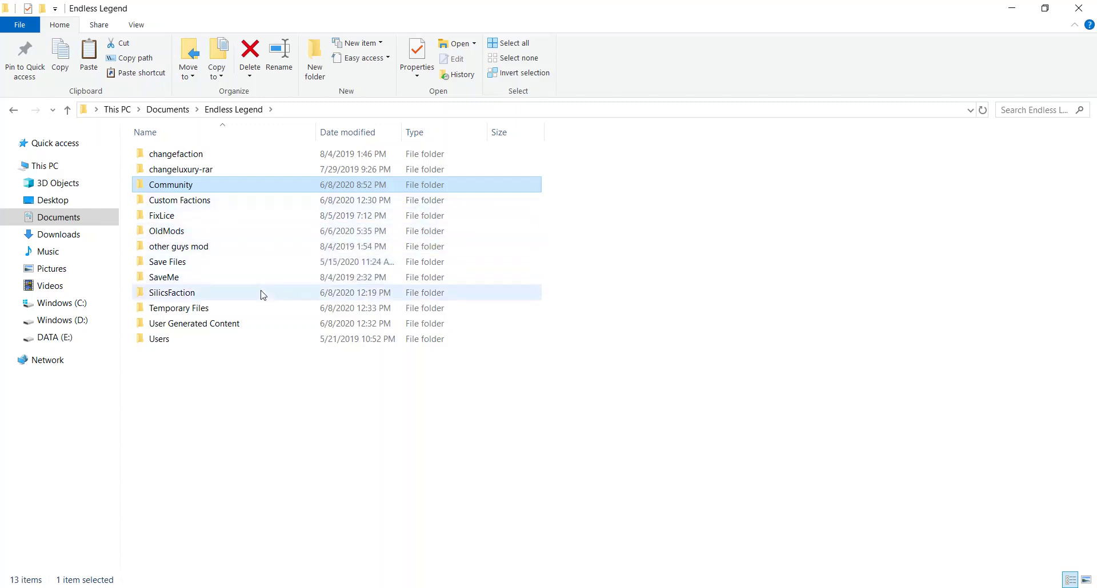
pyautogui.moveTo(265, 325)
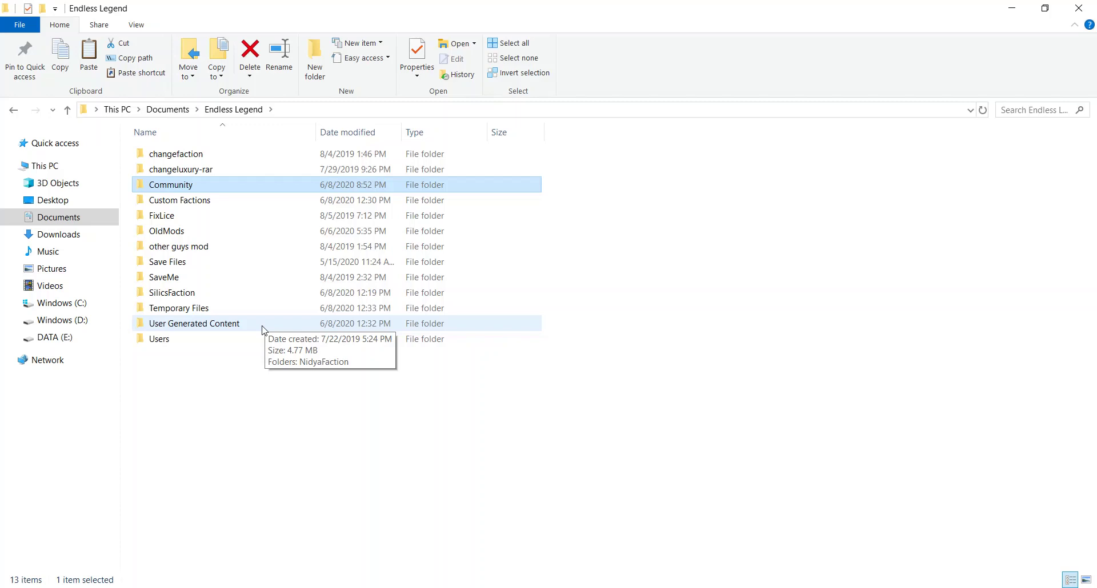
pyautogui.doubleClick(263, 326)
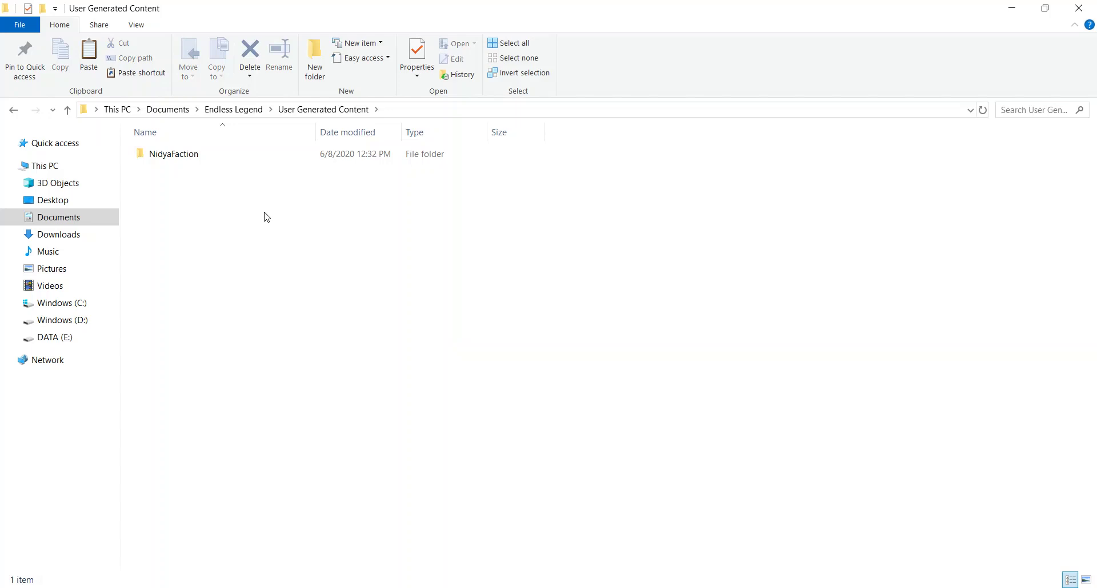
pyautogui.click(1011, 11)
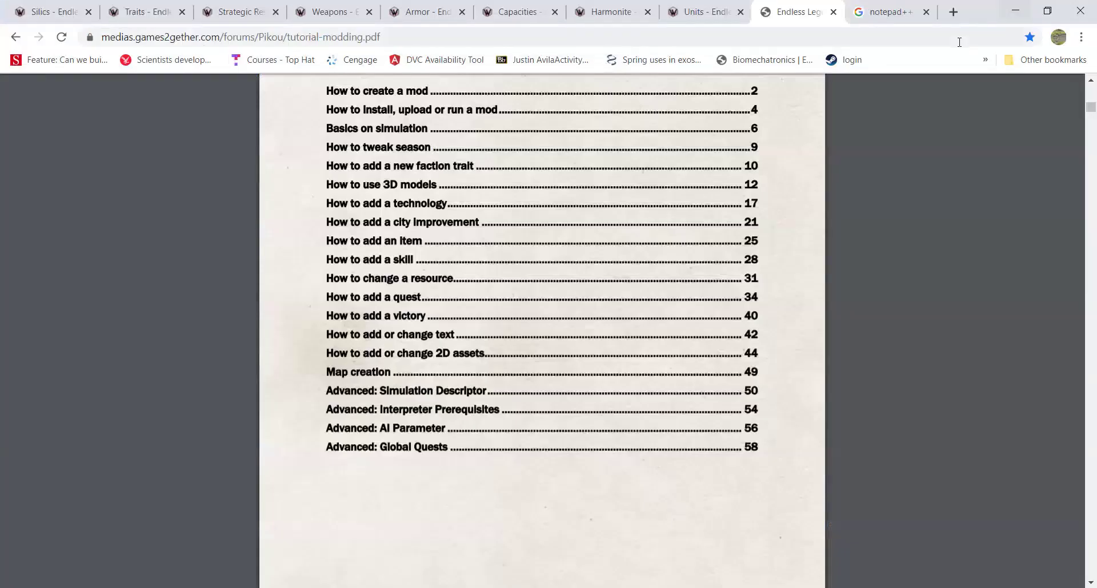
# Minimise Chrome, launch Steam from the desktop, and hide its update window until News appears
pyautogui.click(1017, 9)
pyautogui.doubleClick(499, 450)
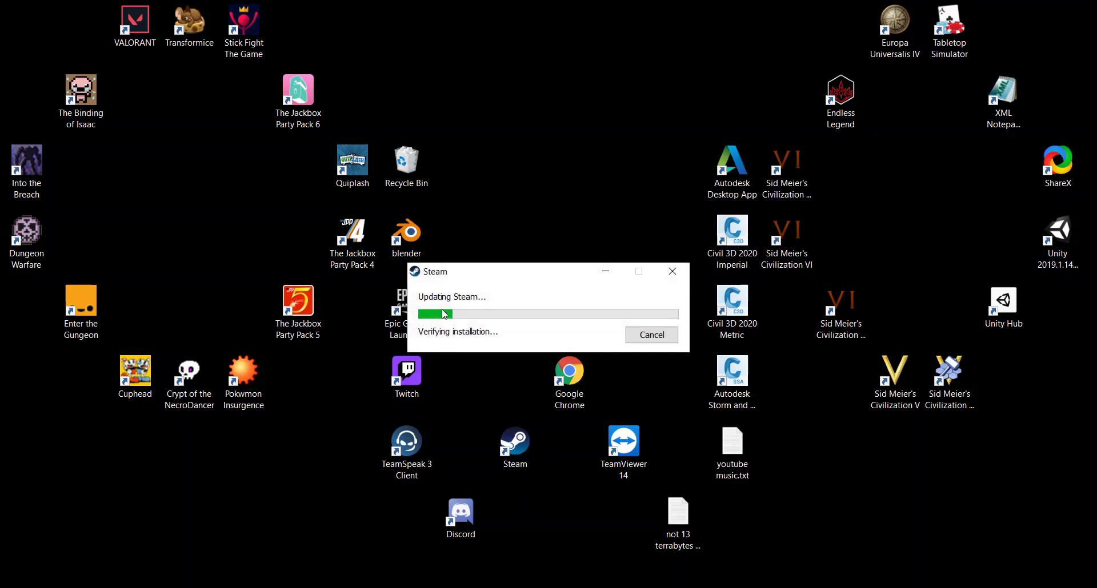
pyautogui.click(610, 273)
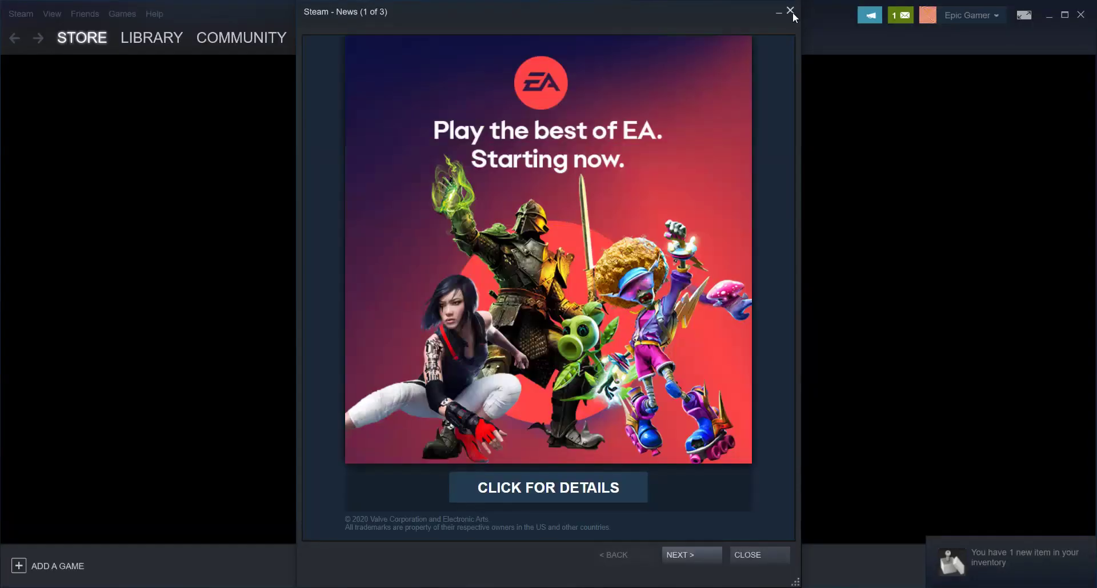
# Dismiss the Steam News pop-up and find Endless Legend in the Library
pyautogui.click(790, 11)
pyautogui.moveTo(203, 43)
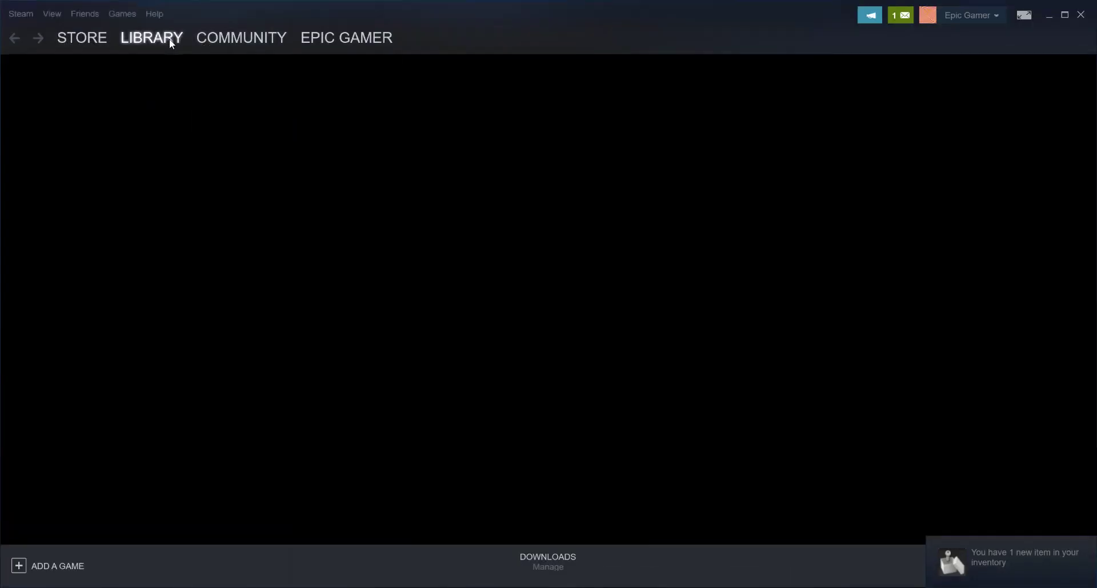
pyautogui.click(169, 39)
pyautogui.scroll(-5, 92, 282)
pyautogui.scroll(-3, 94, 283)
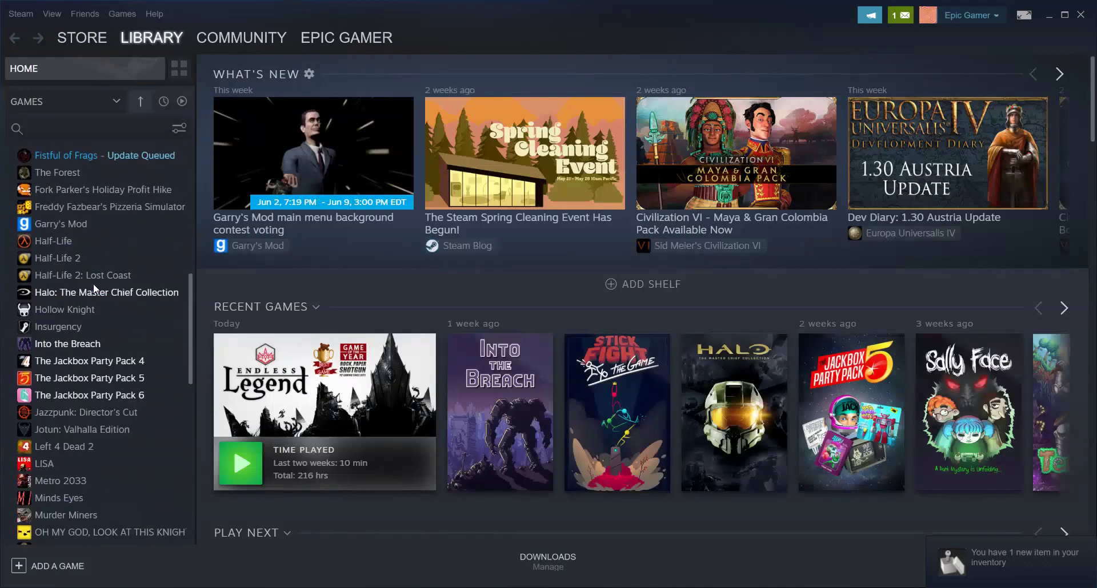
pyautogui.scroll(-3, 125, 317)
pyautogui.scroll(-4, 122, 350)
pyautogui.scroll(12, 127, 347)
pyautogui.scroll(5, 125, 339)
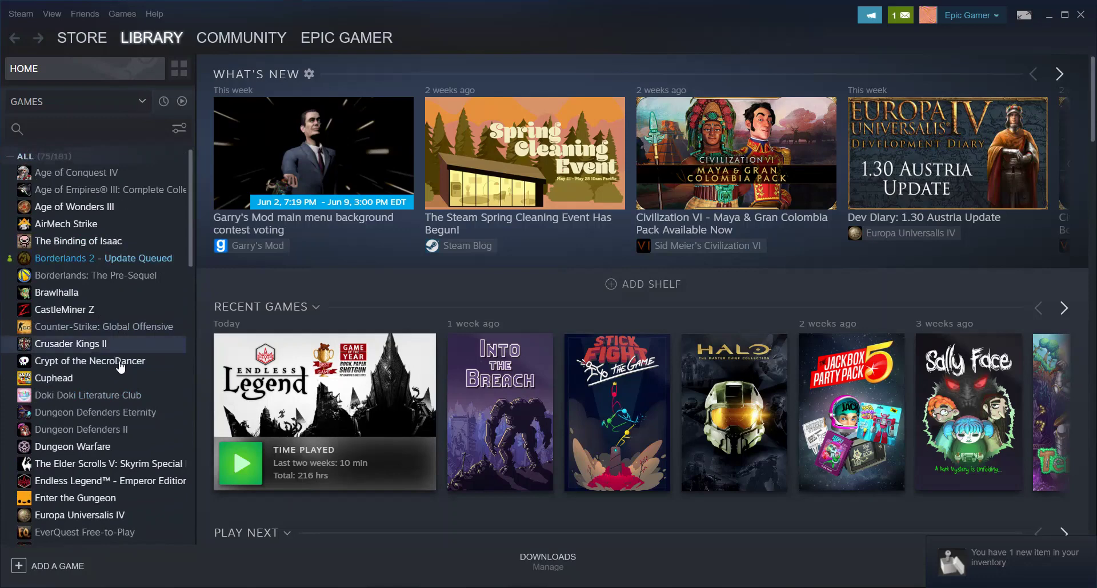
# Save --enablemoddingtools as Endless Legend's launch option in its Properties
pyautogui.rightClick(117, 481)
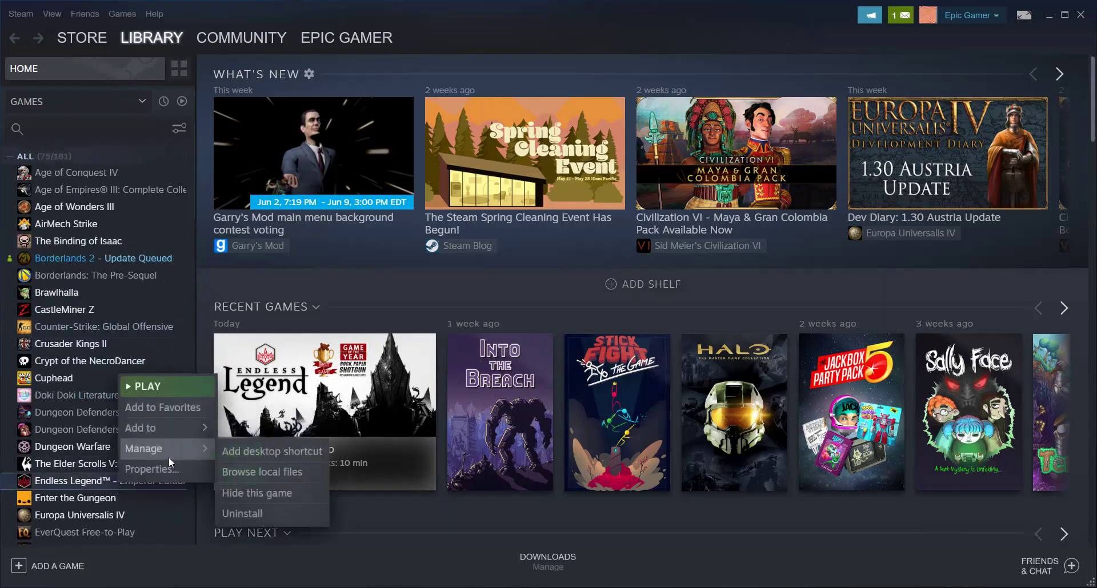
pyautogui.click(149, 469)
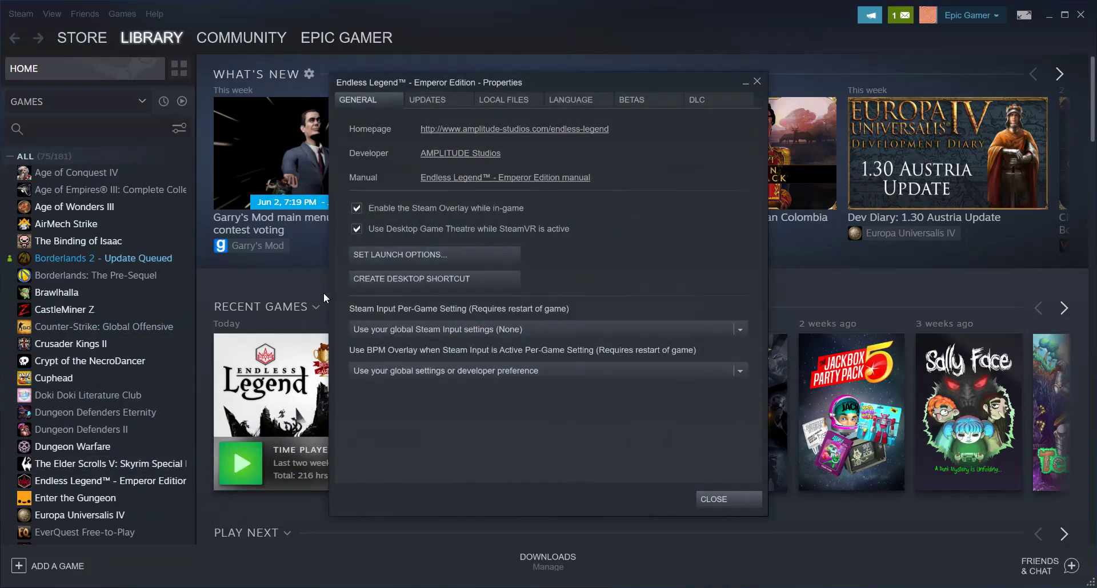
pyautogui.click(433, 254)
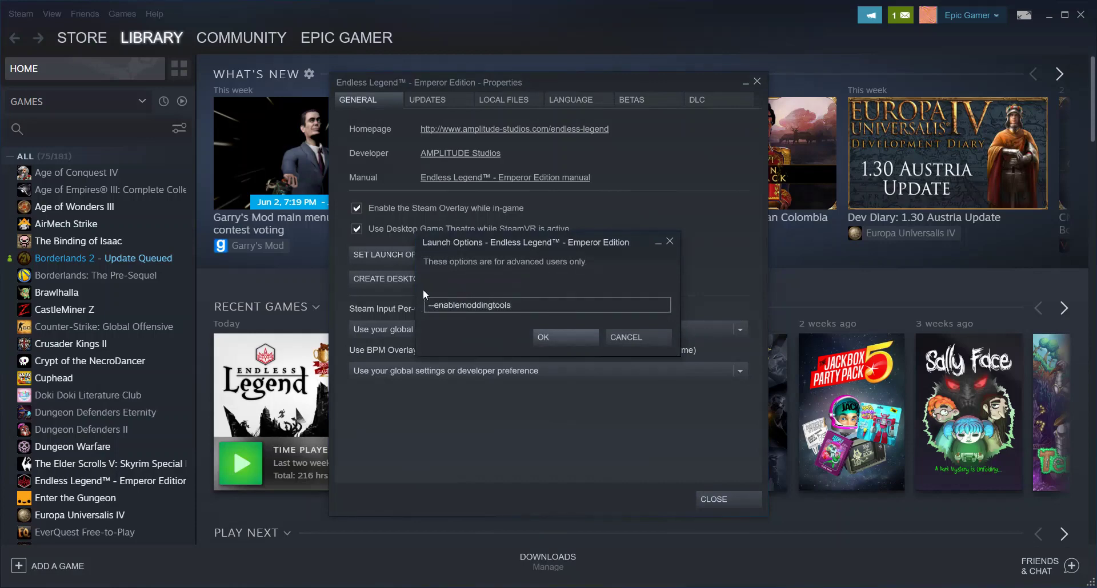
pyautogui.click(567, 337)
pyautogui.click(724, 495)
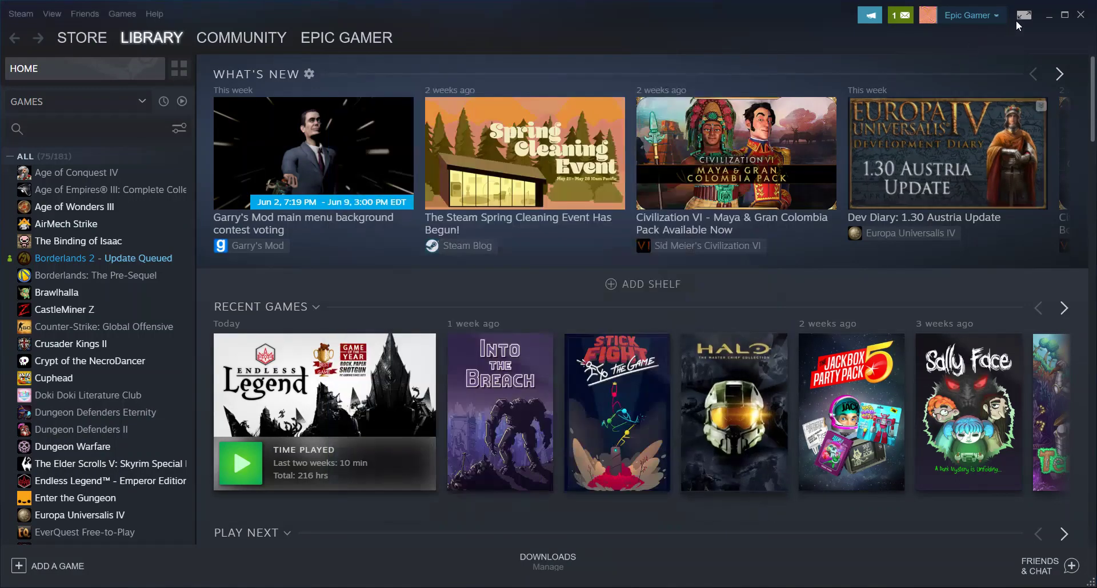
# Minimise Steam, launch Endless Legend from its desktop shortcut, and skip the intro cinematic
pyautogui.click(1049, 17)
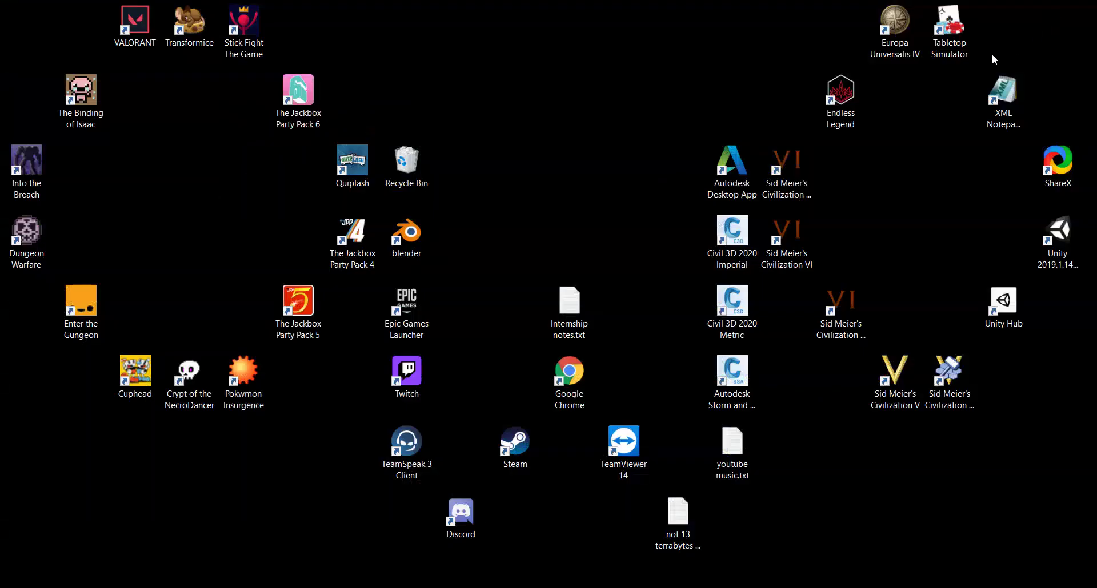
pyautogui.doubleClick(850, 98)
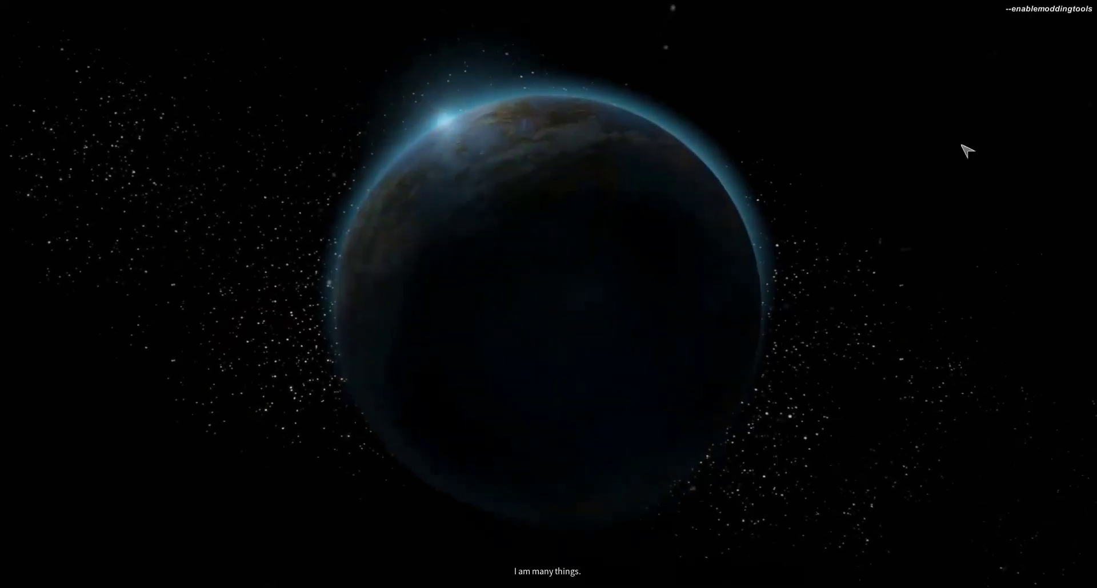
pyautogui.click(916, 204)
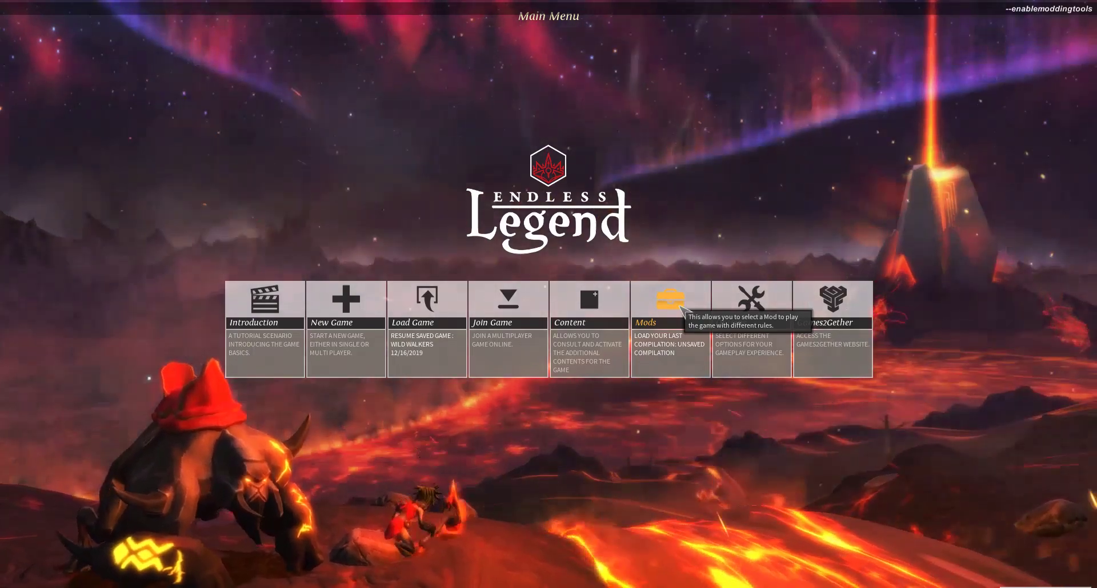
# Open the Mods screen, accept the disclaimer, and remove Nidya Faction from Selected Mods
pyautogui.click(683, 307)
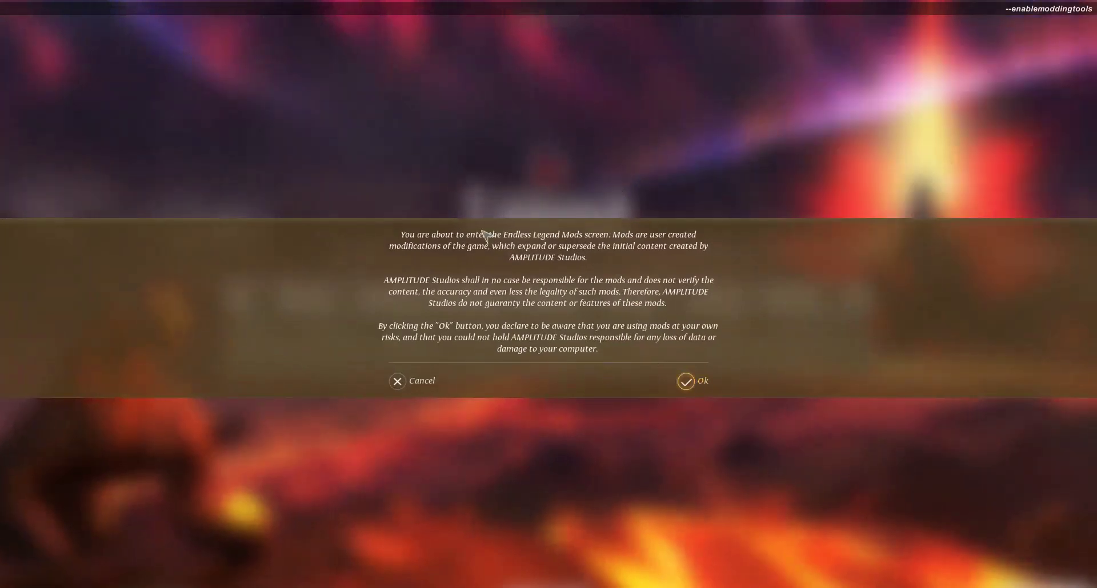
pyautogui.press('Escape')
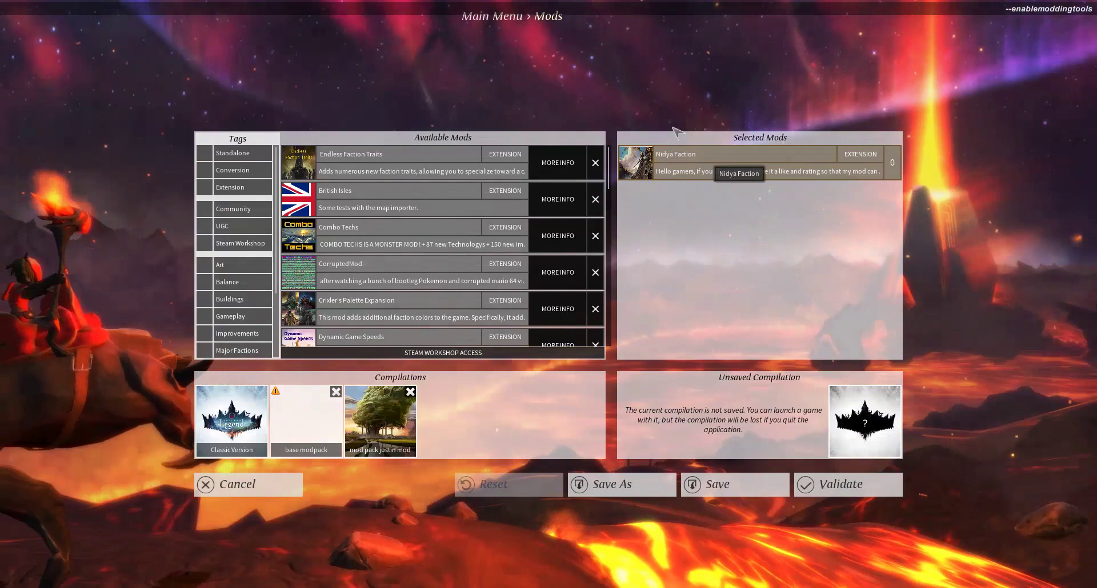
pyautogui.click(680, 160)
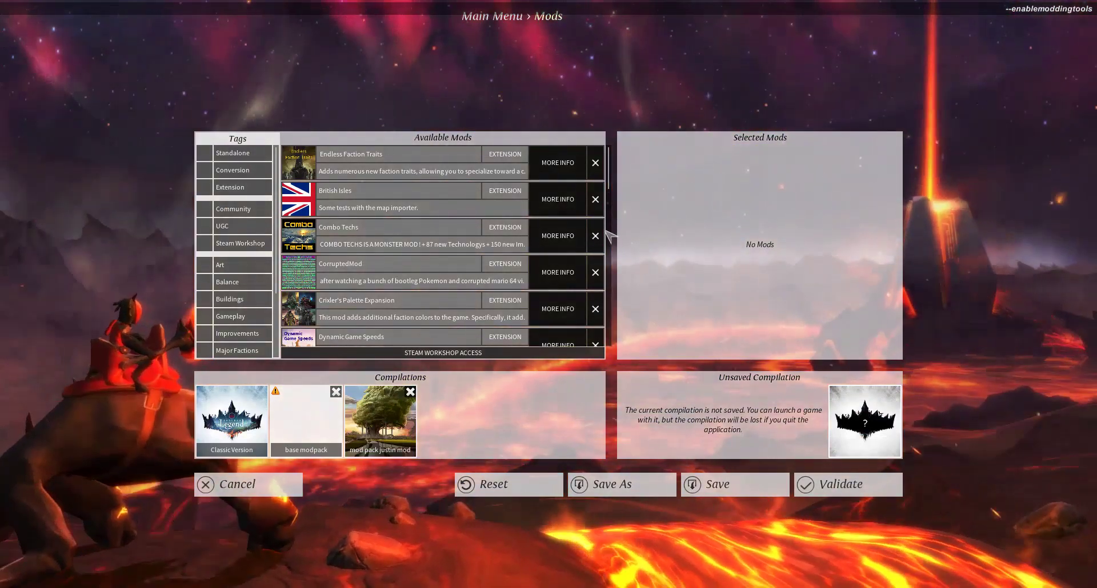
# Add British Isles and Combo Techs, then remove both so Selected Mods is empty
pyautogui.click(460, 212)
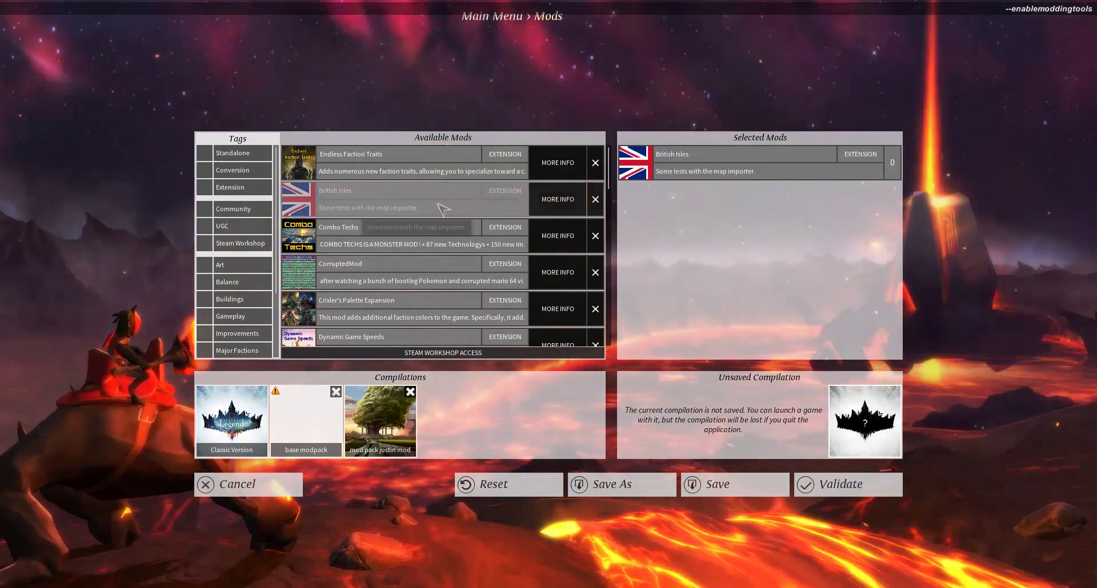
pyautogui.click(505, 230)
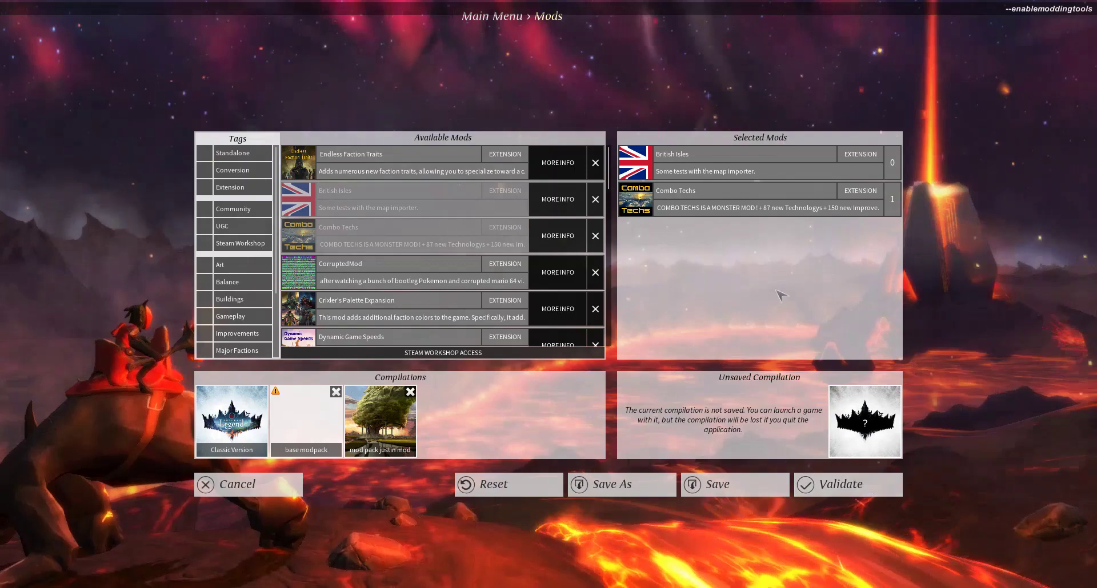
pyautogui.click(737, 197)
pyautogui.click(715, 166)
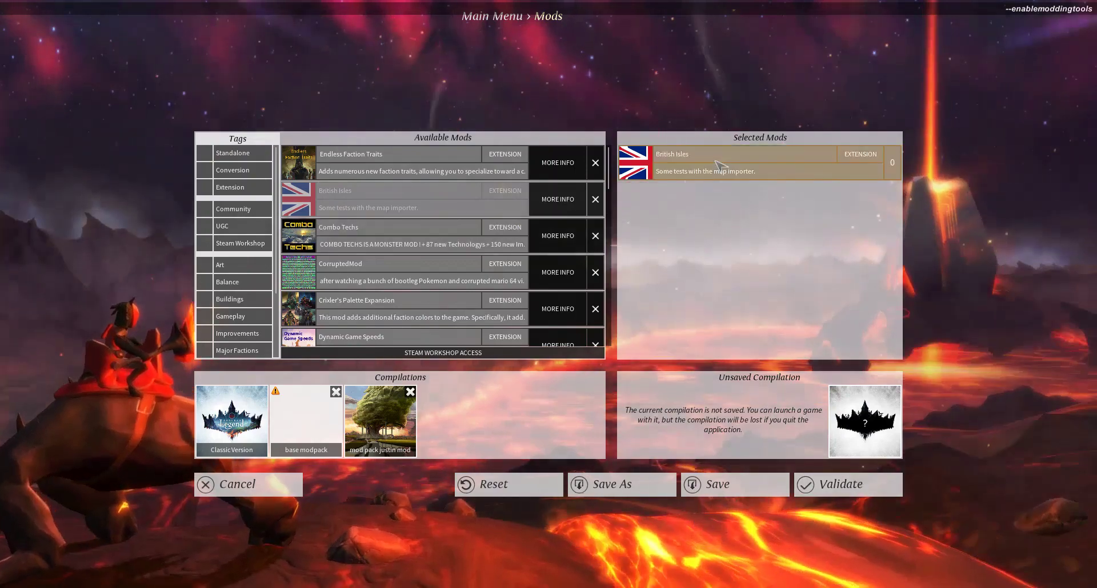
pyautogui.scroll(-1, 455, 259)
pyautogui.scroll(-8, 455, 259)
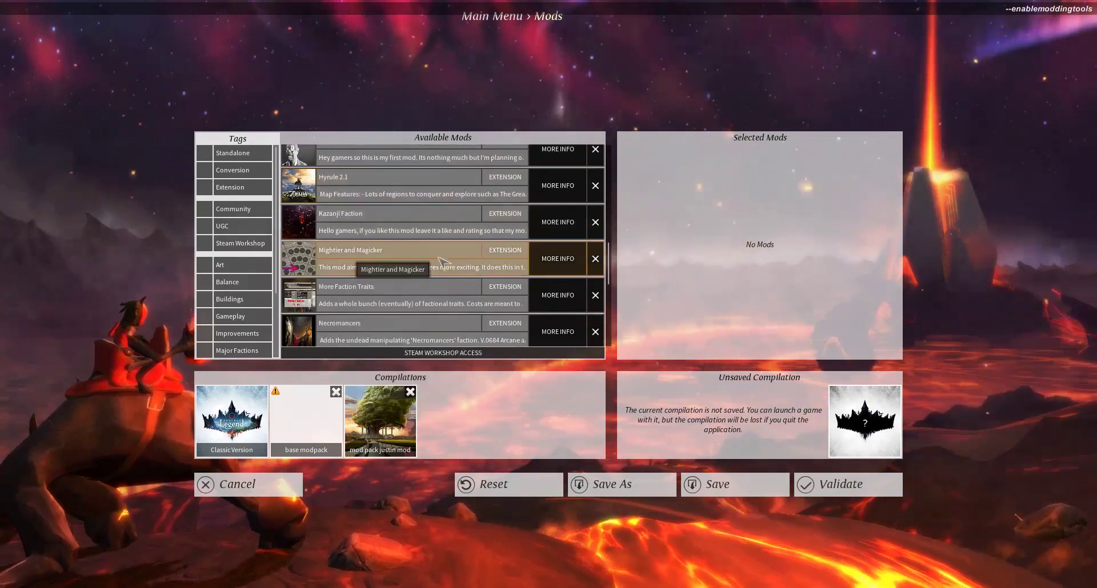
pyautogui.scroll(-4, 440, 257)
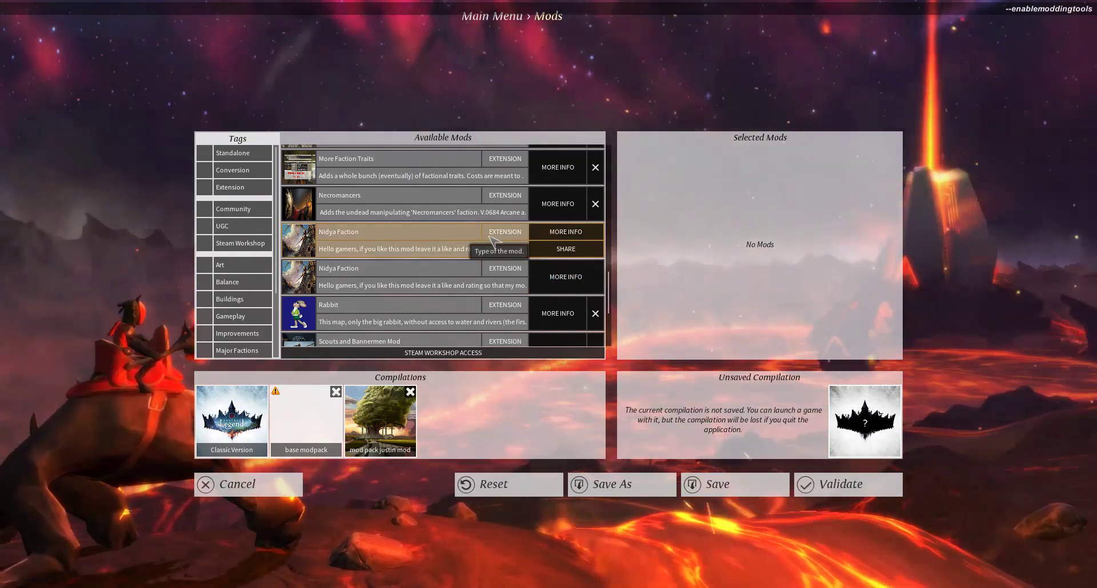
pyautogui.click(565, 249)
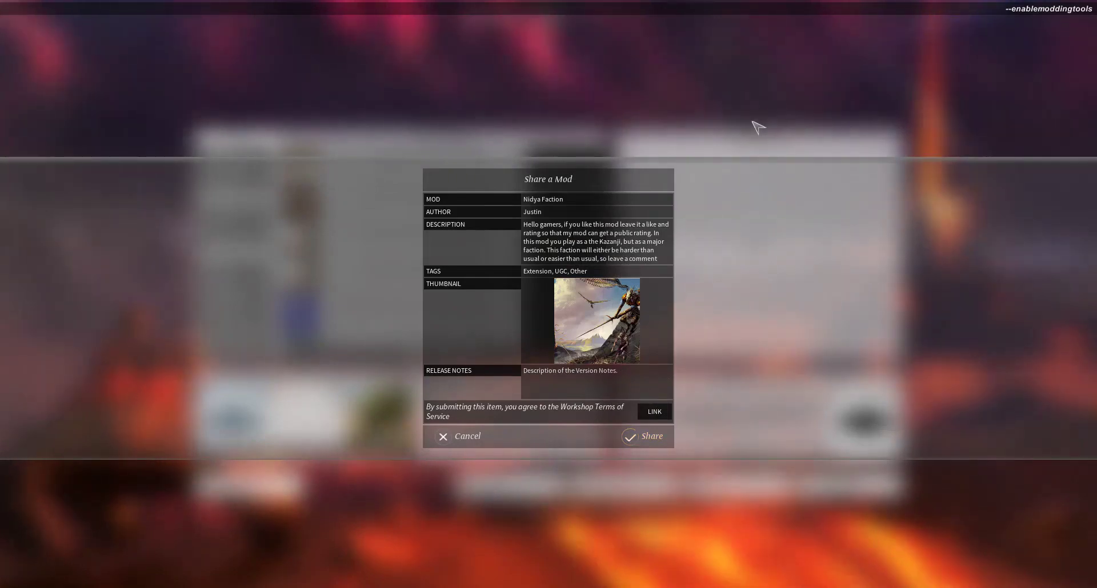
pyautogui.click(445, 437)
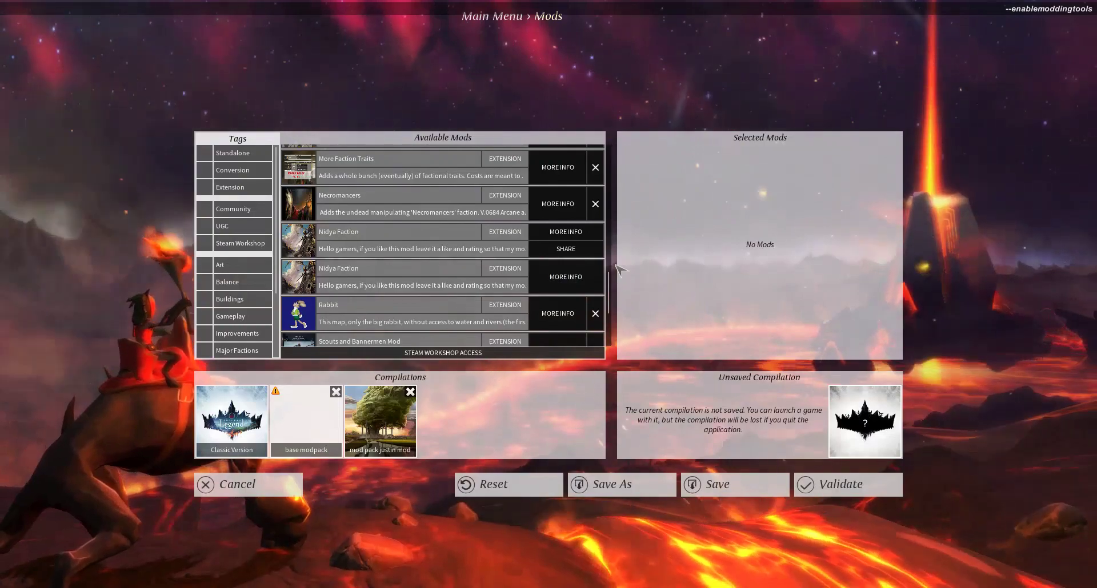
# Switch to Explorer, look inside NidyaFaction, then return through Endless Legend to User Generated Content
pyautogui.press('super')
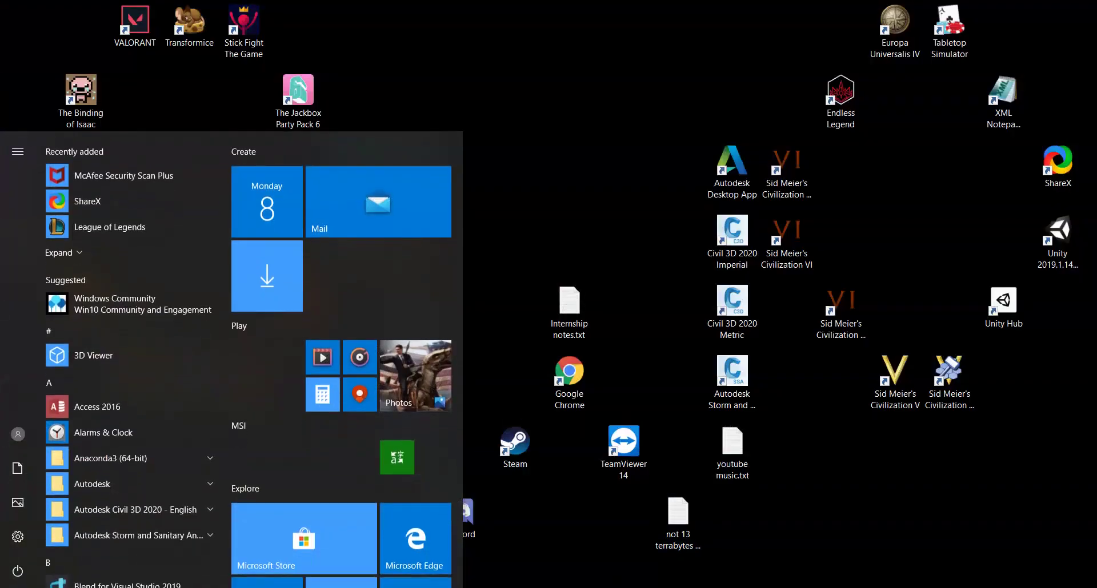
pyautogui.moveTo(446, 585)
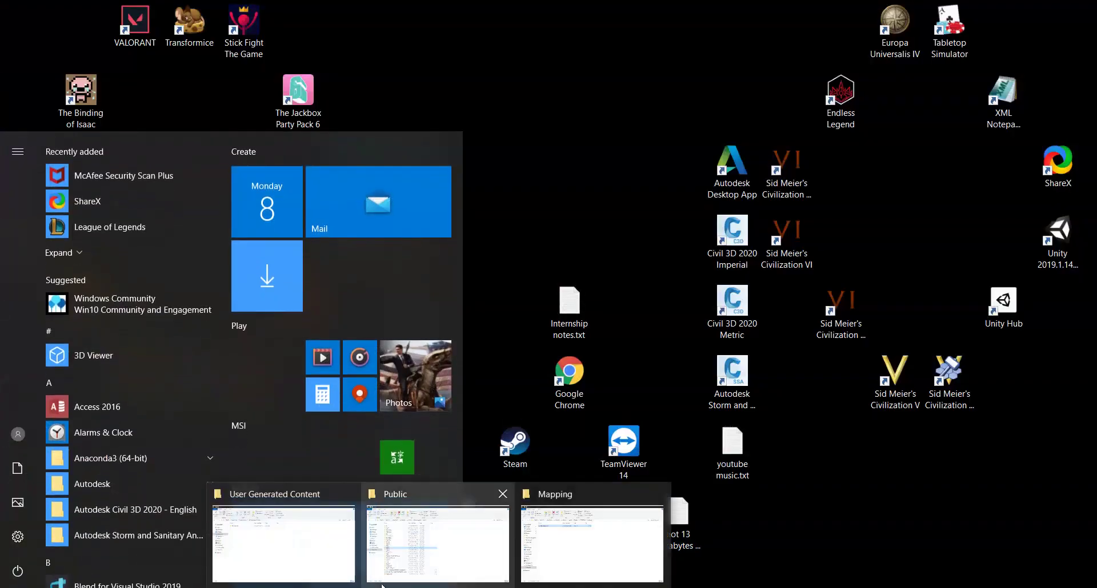
pyautogui.click(286, 543)
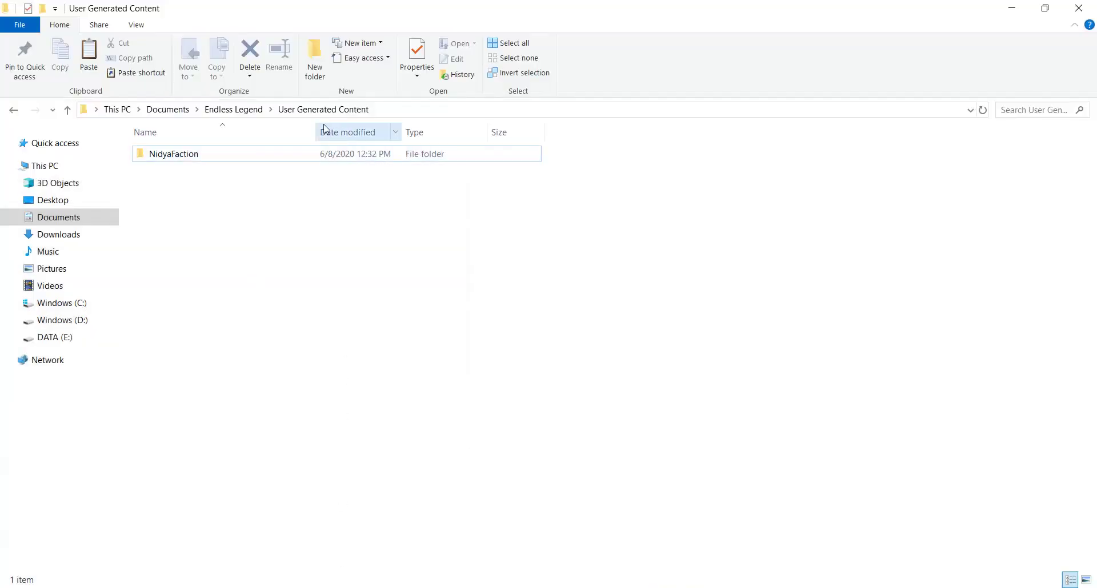
pyautogui.click(268, 160)
pyautogui.doubleClick(268, 160)
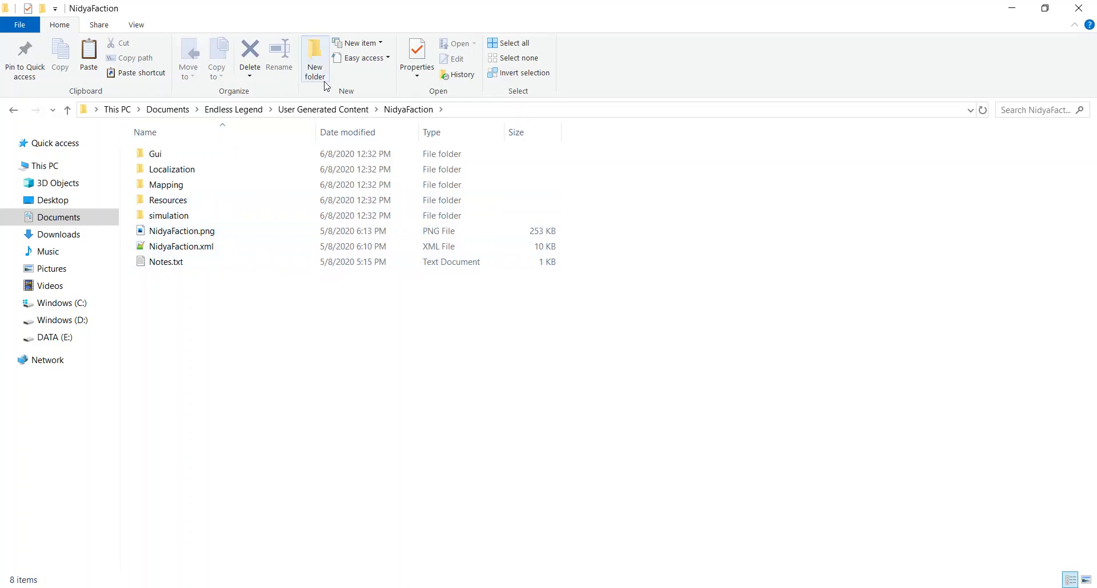
pyautogui.click(323, 110)
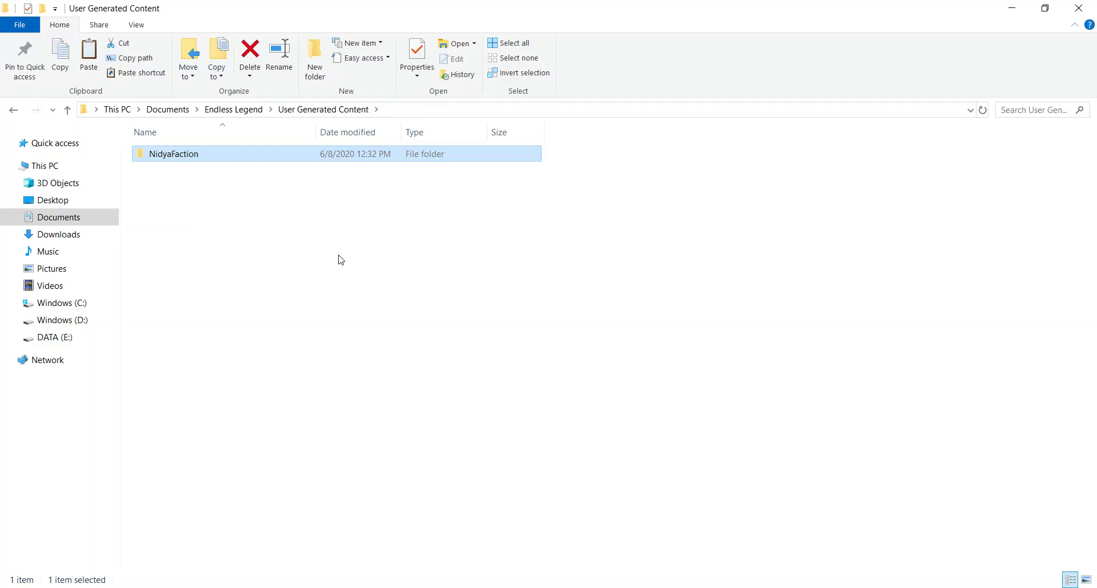
pyautogui.click(246, 110)
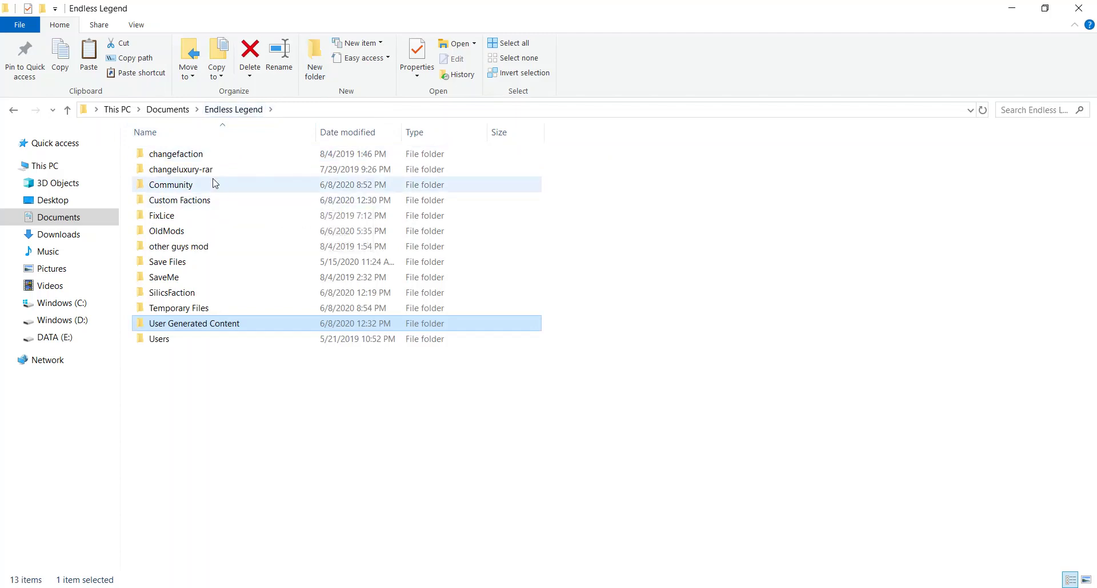
pyautogui.doubleClick(269, 328)
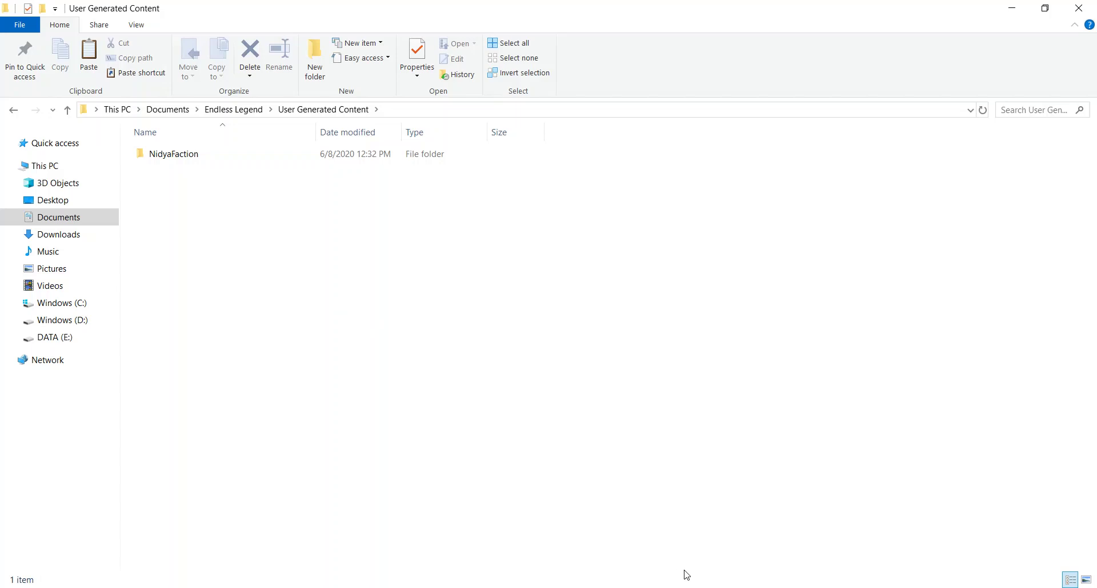
# Return to the game, add both Nidya Faction mods to Selected Mods, and Validate
pyautogui.moveTo(652, 587)
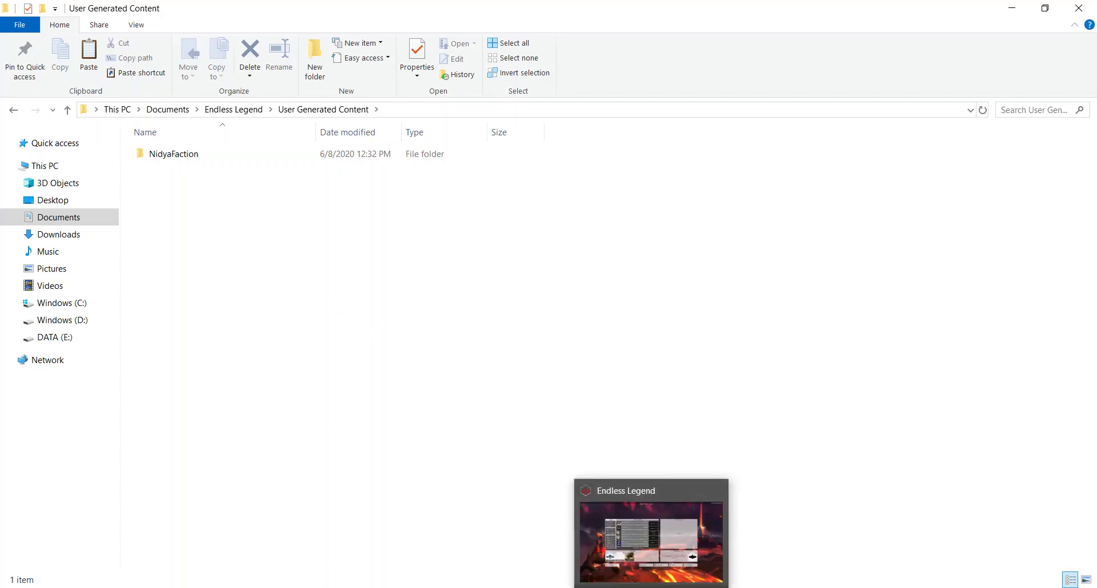
pyautogui.click(651, 587)
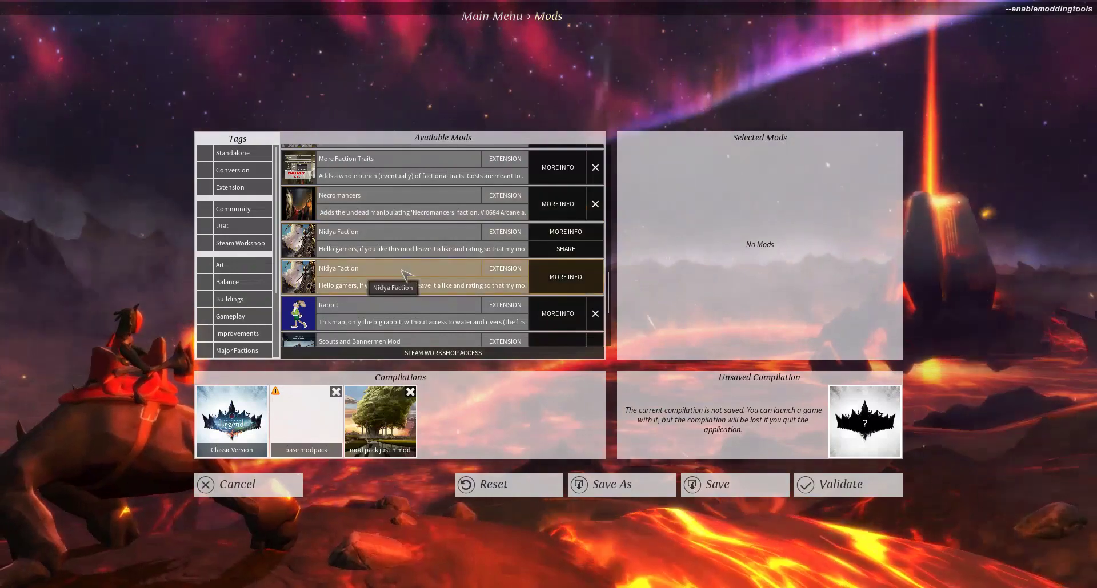
pyautogui.click(405, 240)
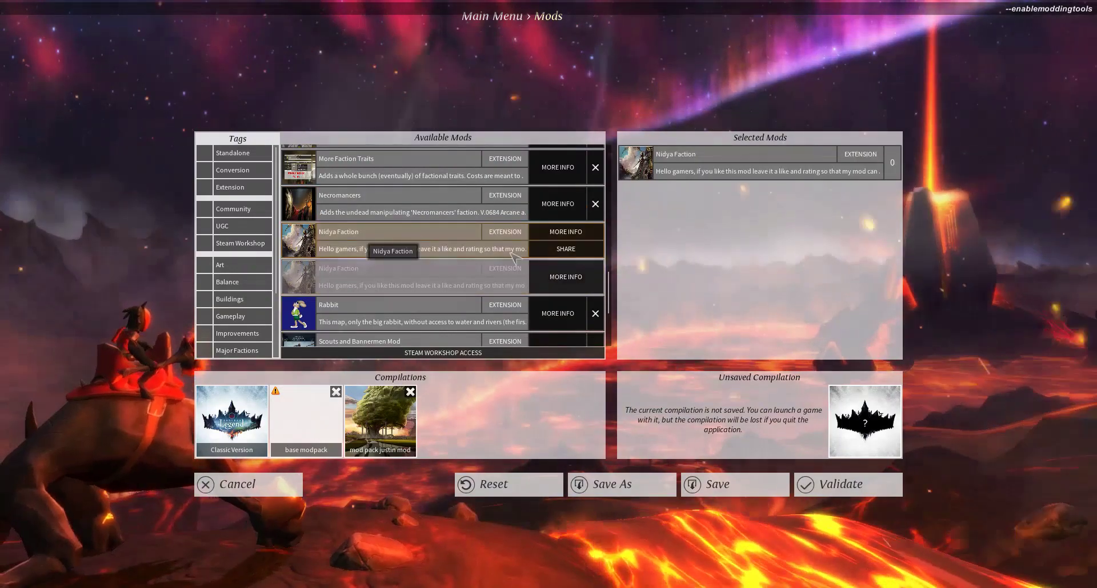
pyautogui.click(405, 240)
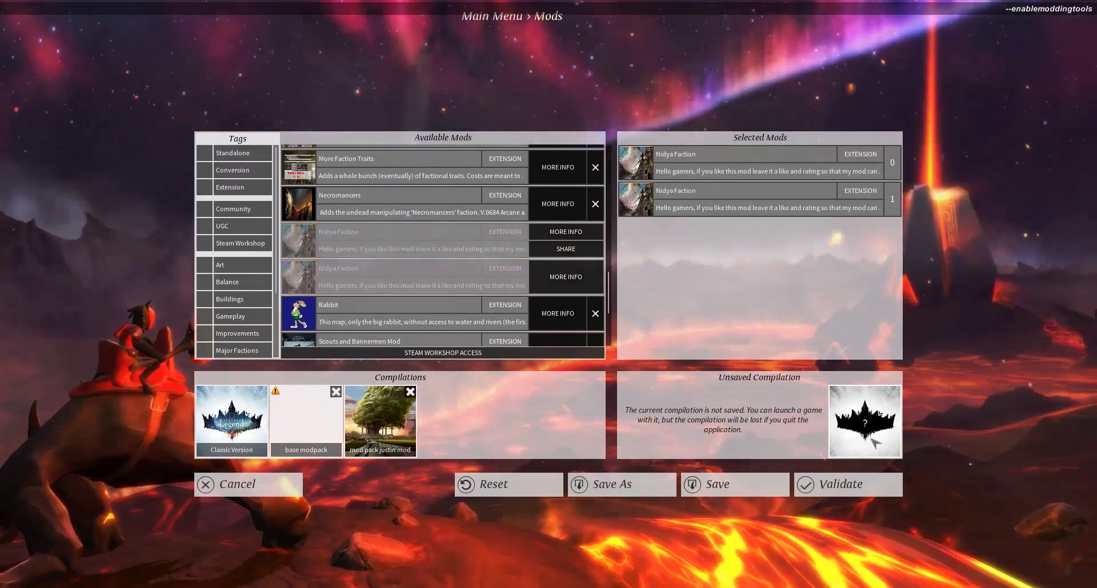
pyautogui.click(850, 487)
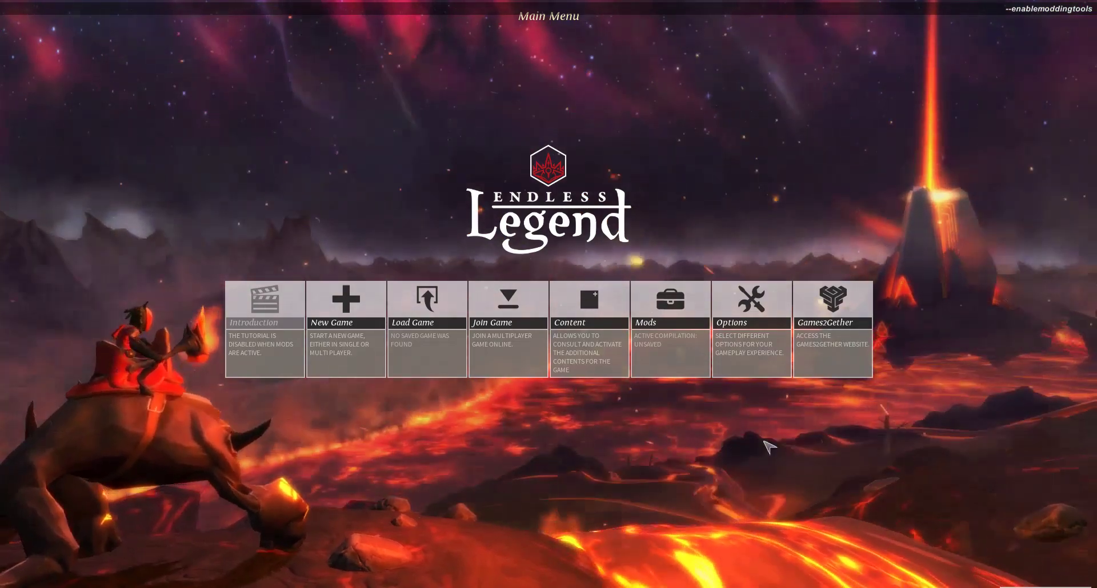
# Start a new game and open the human empire's faction list to show the custom %FactionNFTitle faction
pyautogui.click(365, 343)
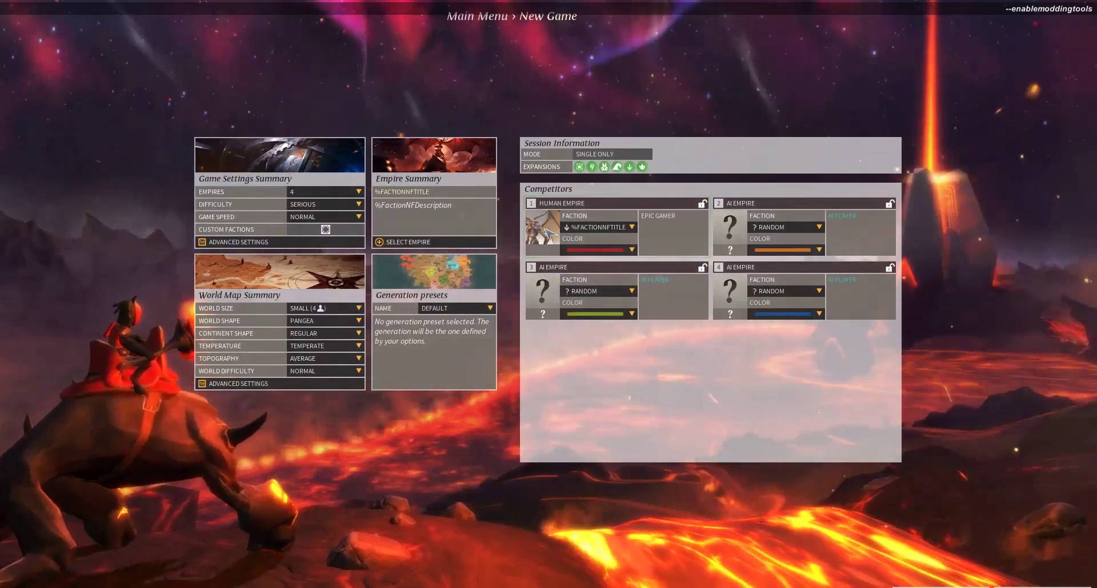
pyautogui.click(451, 154)
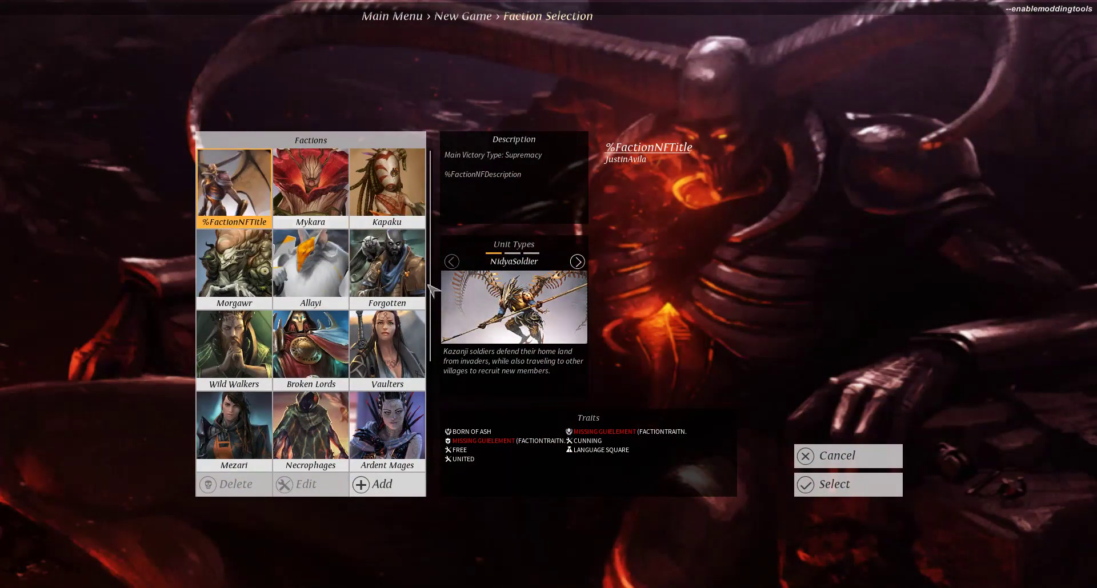
pyautogui.moveTo(499, 294)
# Close the Endless Legend game and bring the Public folder Explorer window to the front
pyautogui.press('super')
pyautogui.rightClick(651, 587)
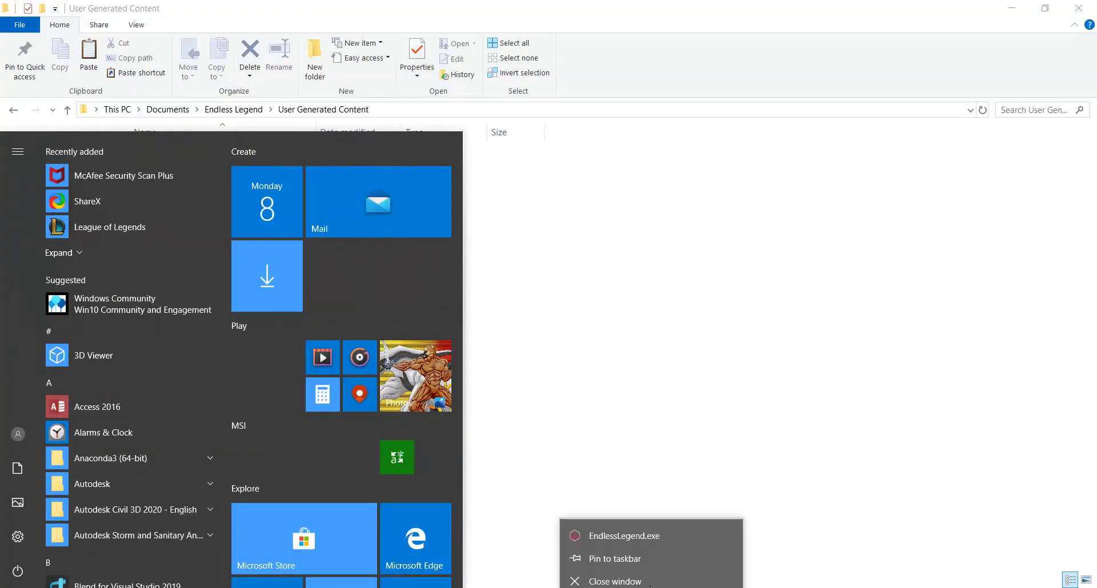
pyautogui.click(648, 578)
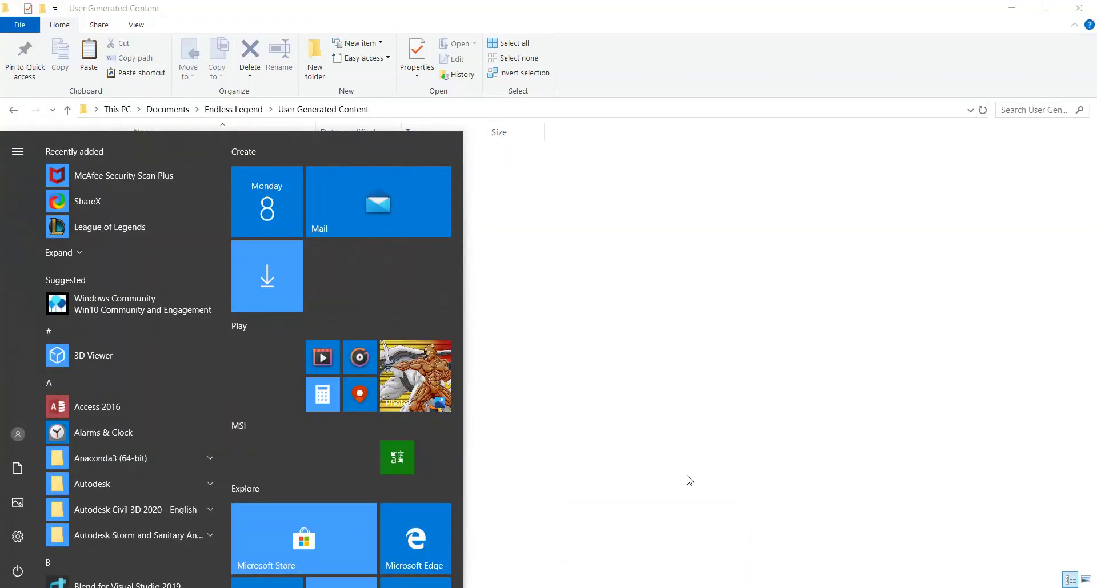
pyautogui.click(646, 491)
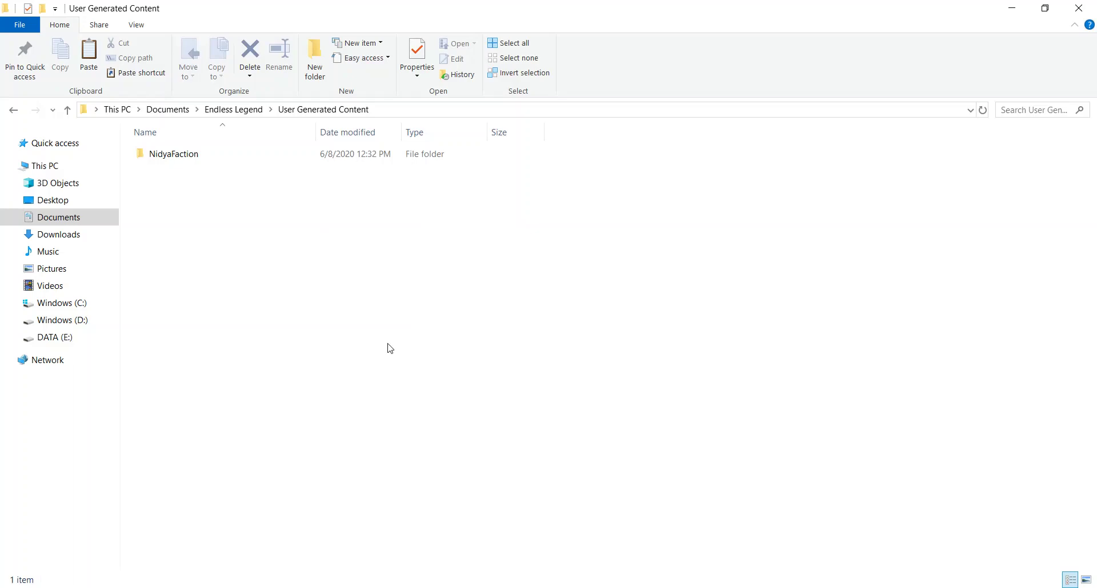
pyautogui.click(438, 587)
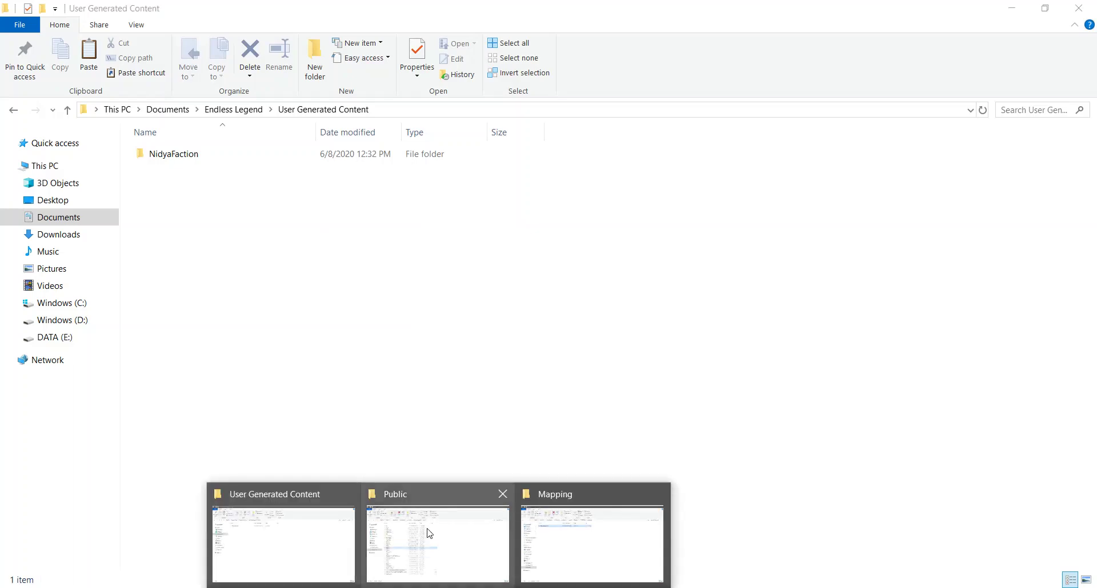
pyautogui.moveTo(426, 531)
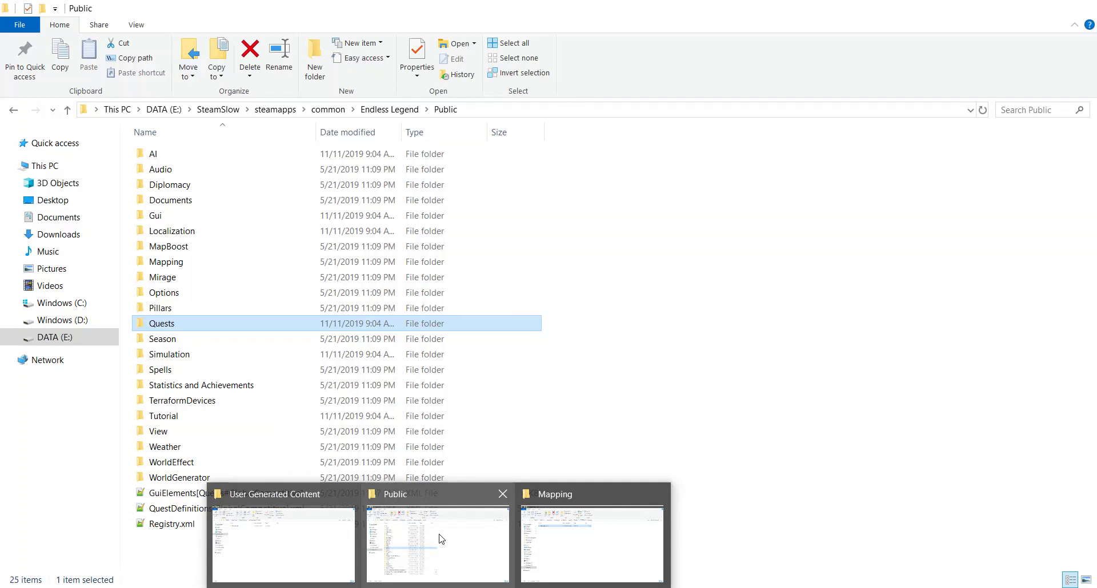
pyautogui.click(441, 533)
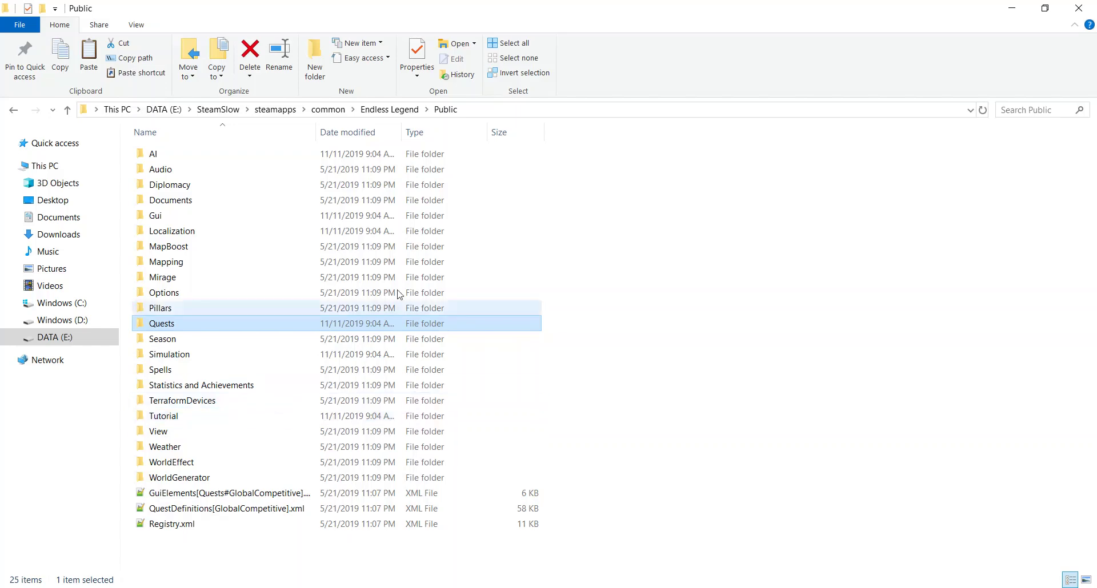
# Go up to DATA (E:) and browse into SteamSlow > steamapps > common
pyautogui.click(216, 110)
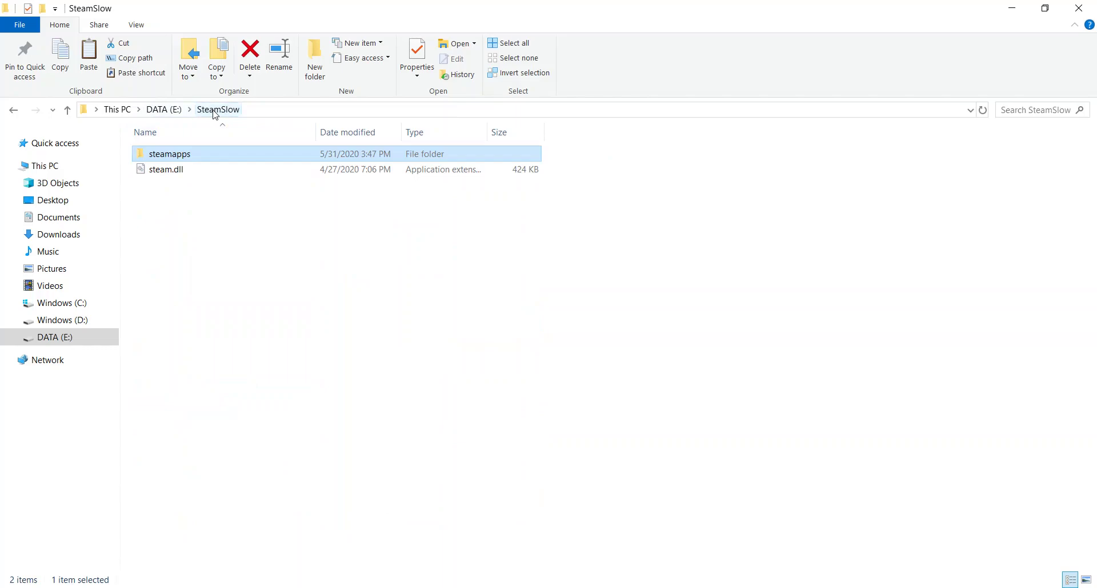
pyautogui.click(164, 110)
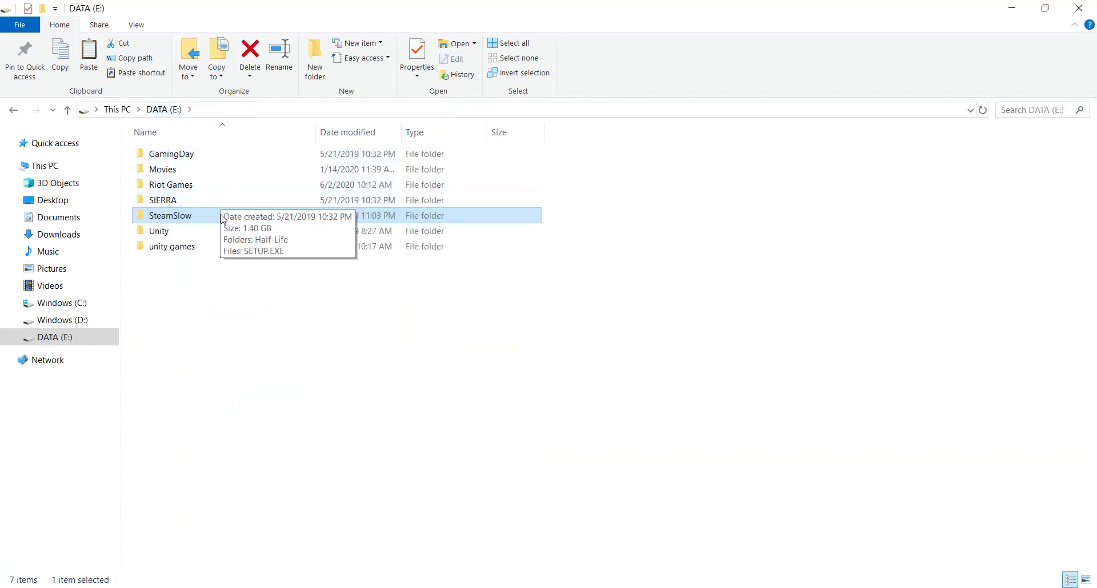
pyautogui.doubleClick(219, 221)
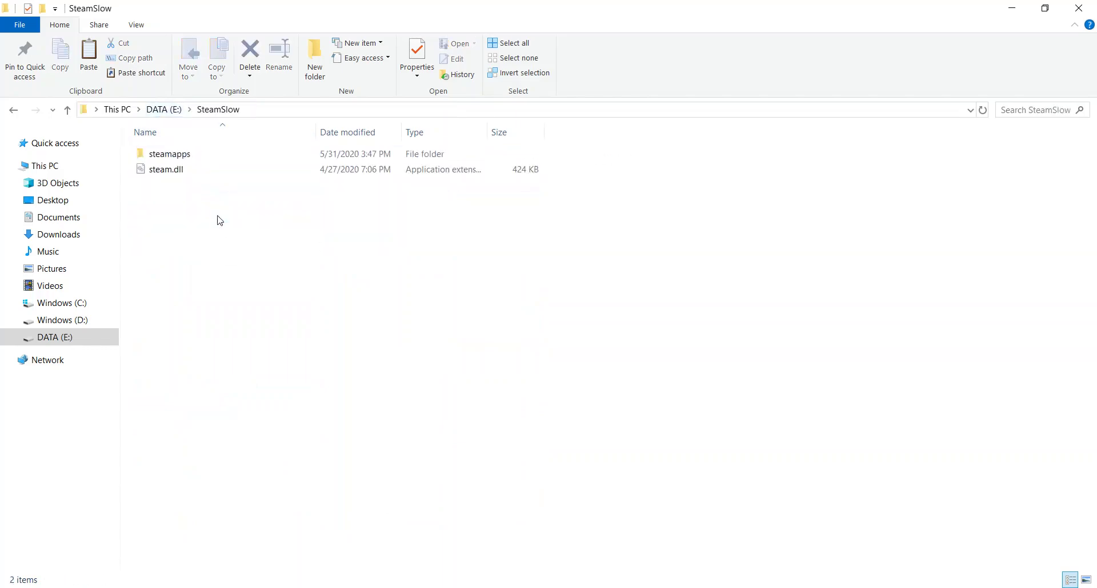
pyautogui.doubleClick(223, 153)
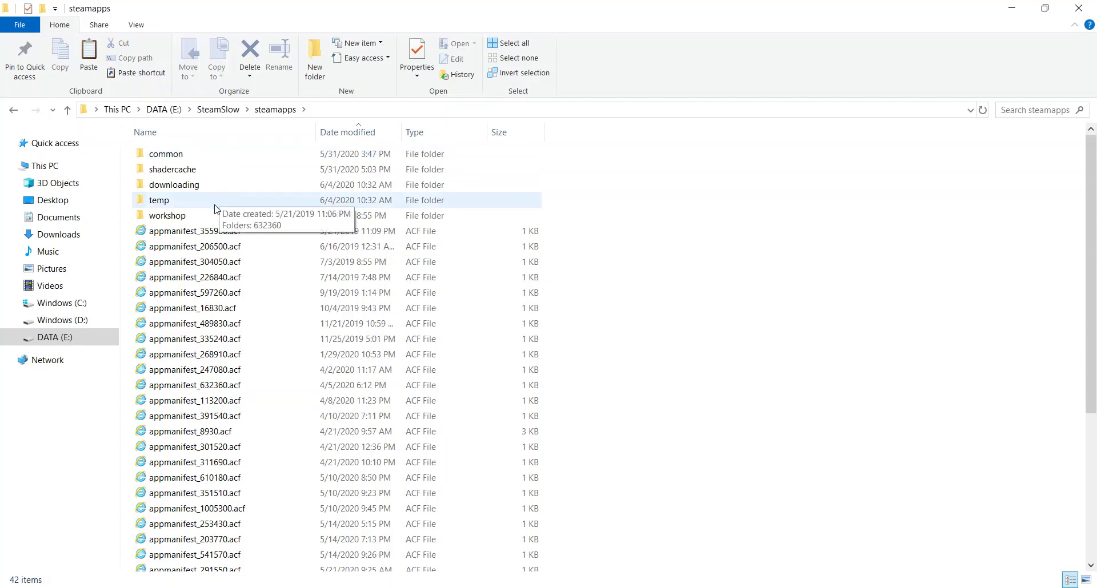
pyautogui.click(218, 158)
pyautogui.doubleClick(218, 159)
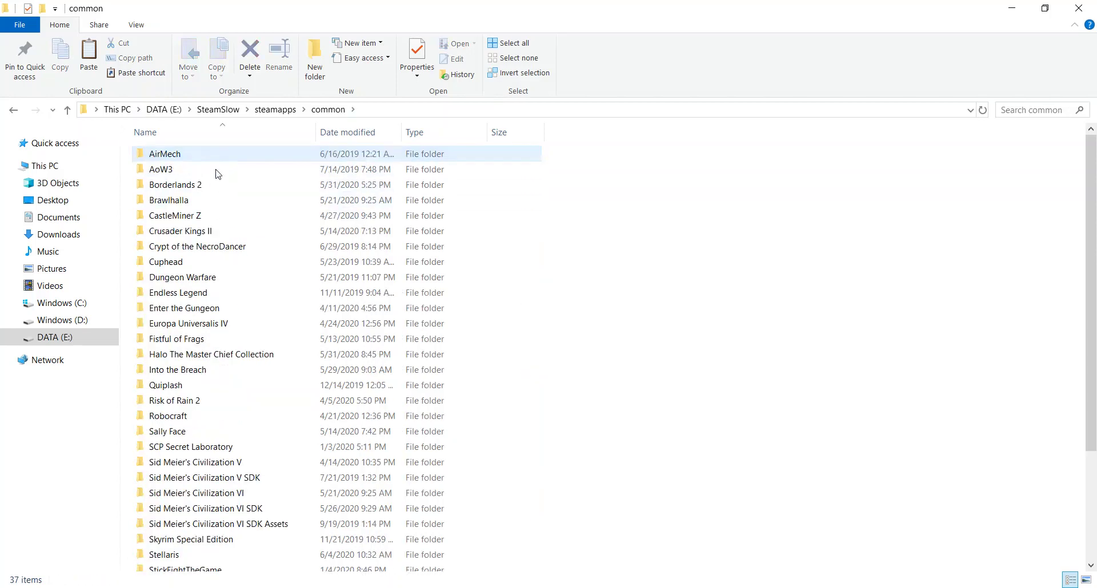
pyautogui.scroll(-3, 229, 274)
pyautogui.scroll(2, 226, 240)
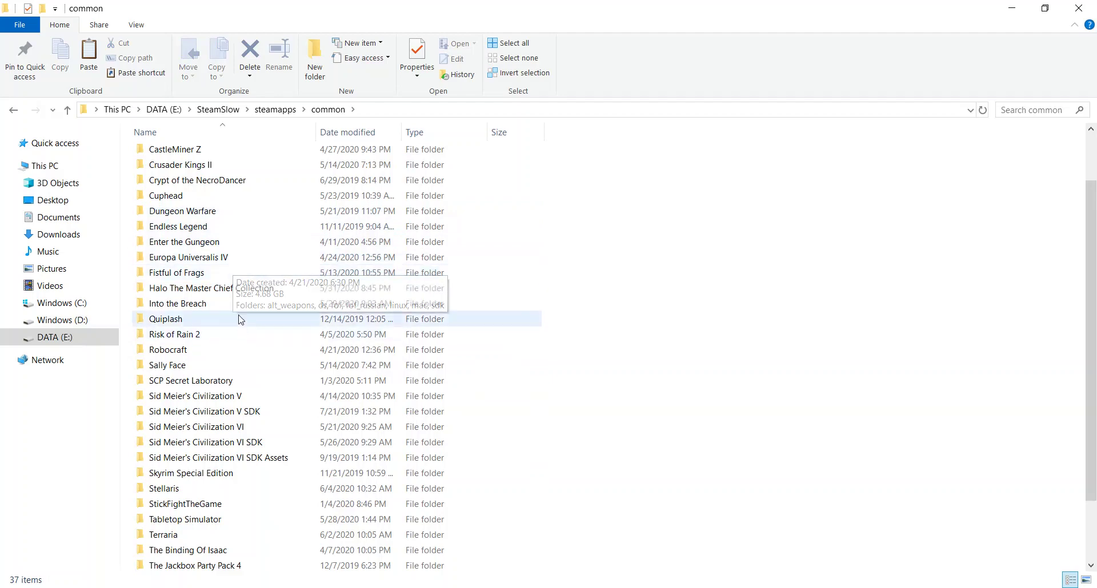
pyautogui.moveTo(235, 306)
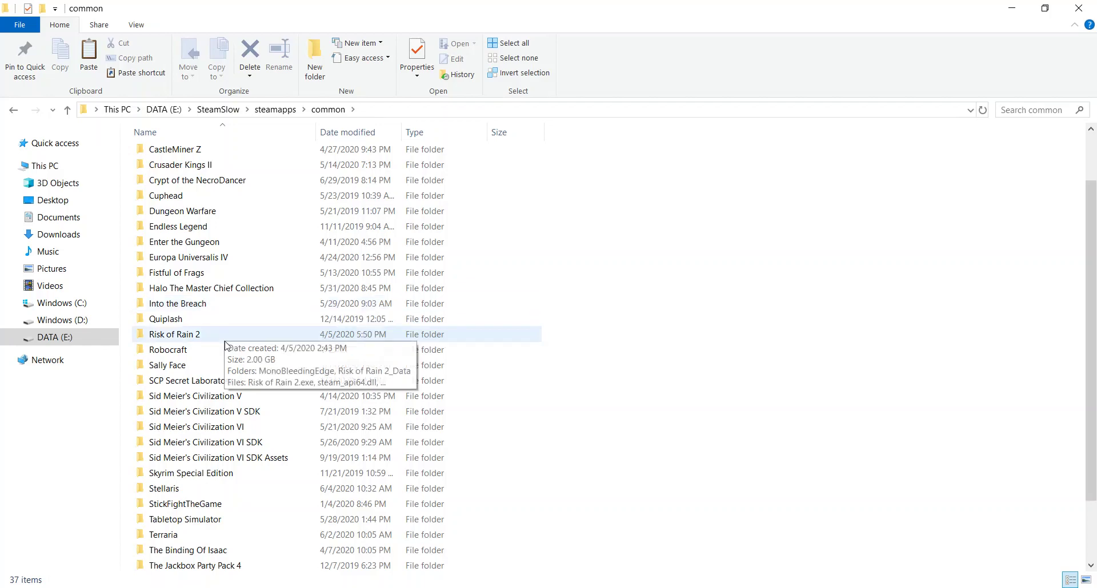
# Open the Endless Legend install folder and its Public data folder
pyautogui.click(221, 228)
pyautogui.doubleClick(222, 227)
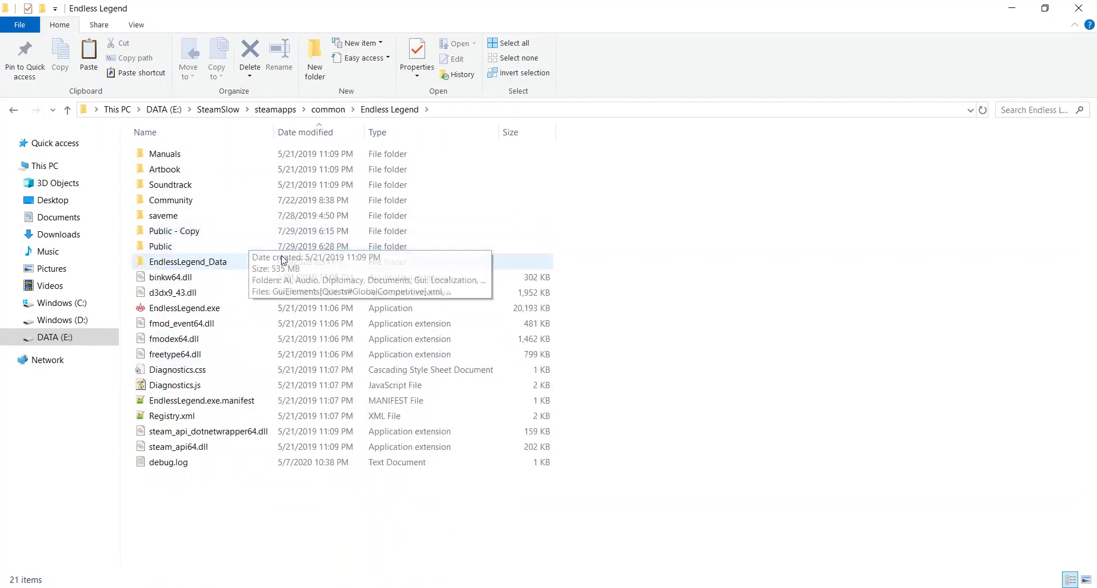
pyautogui.doubleClick(234, 249)
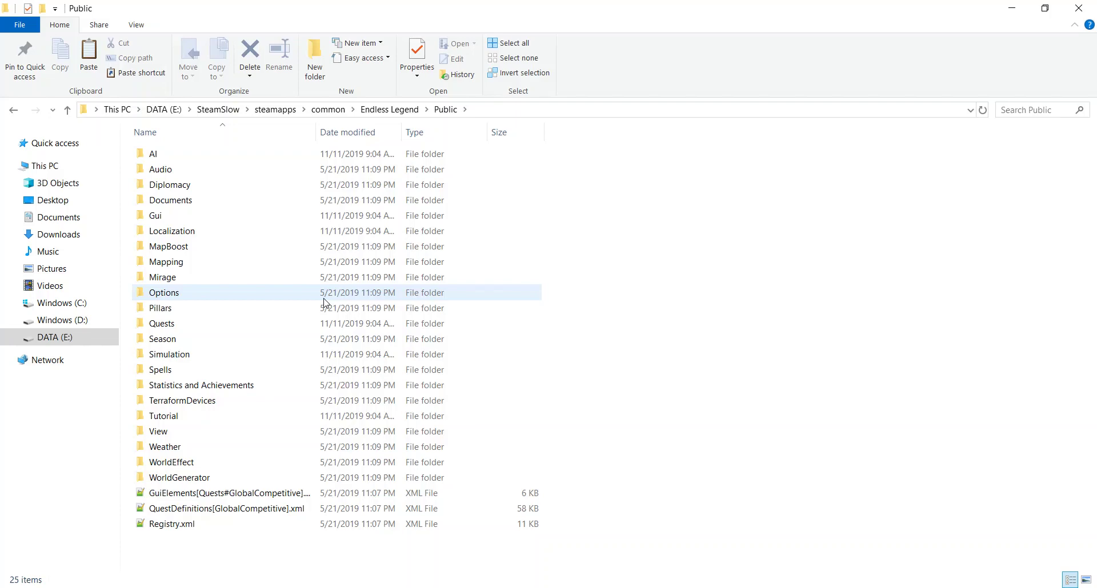
pyautogui.click(393, 110)
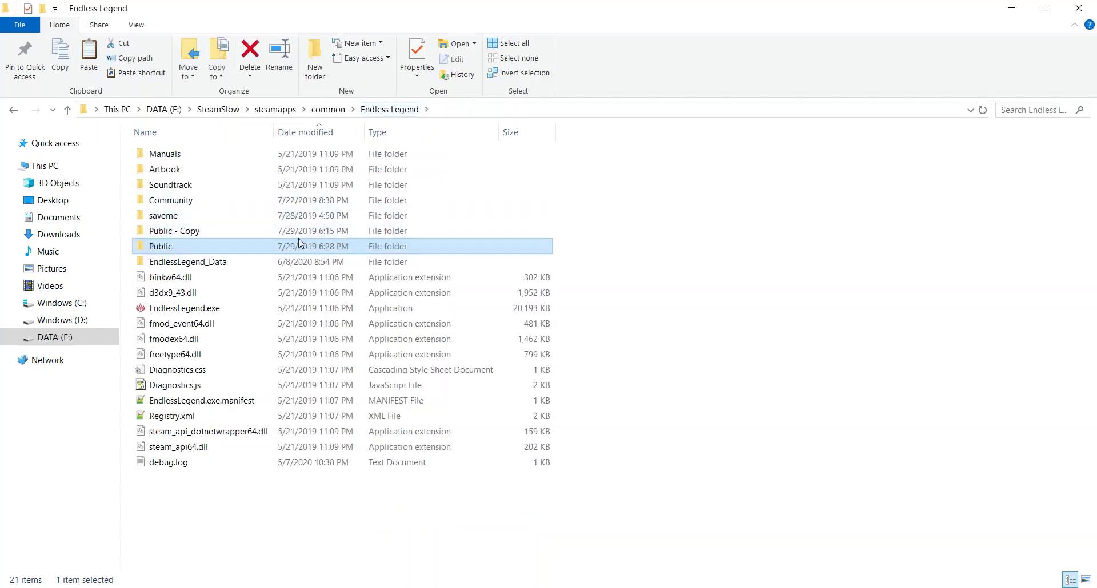
pyautogui.doubleClick(243, 250)
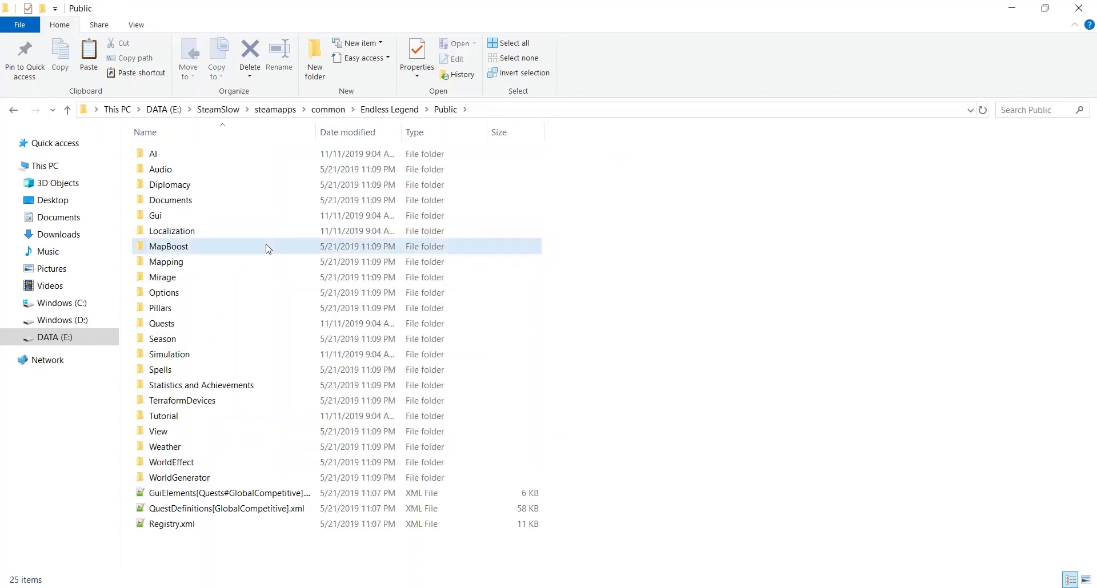
pyautogui.doubleClick(261, 245)
# View MapBoostDefinition.xml from Public\MapBoost in Notepad++ to read the boost definitions
pyautogui.doubleClick(245, 155)
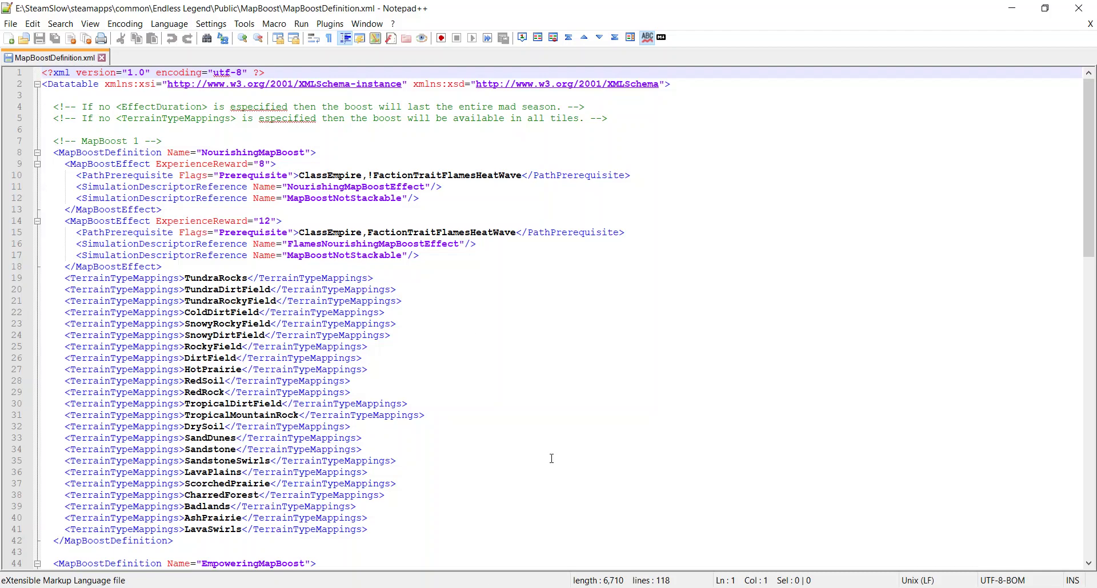
pyautogui.click(440, 587)
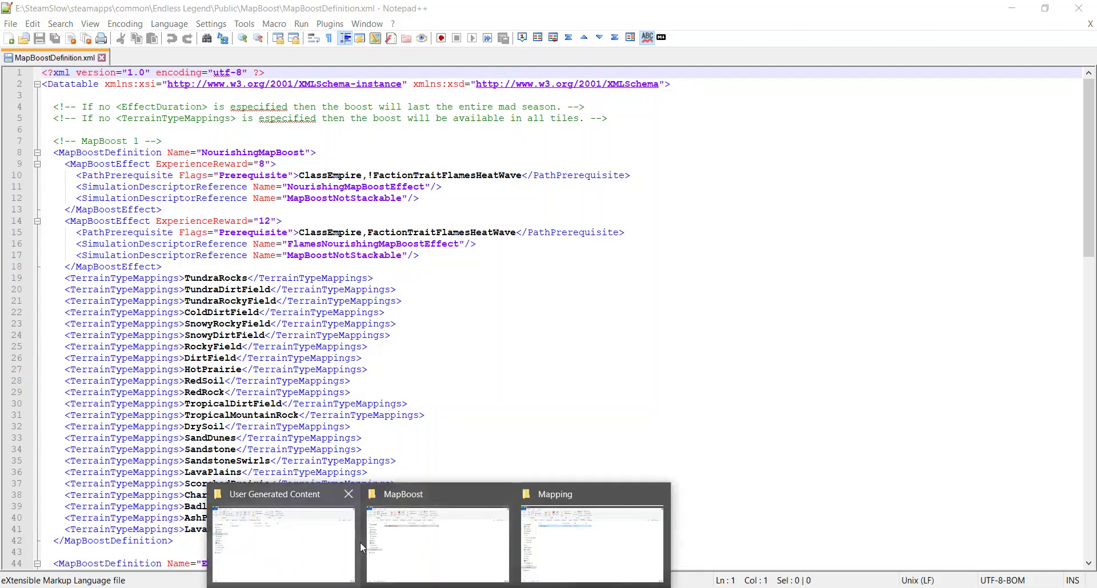
pyautogui.moveTo(443, 554)
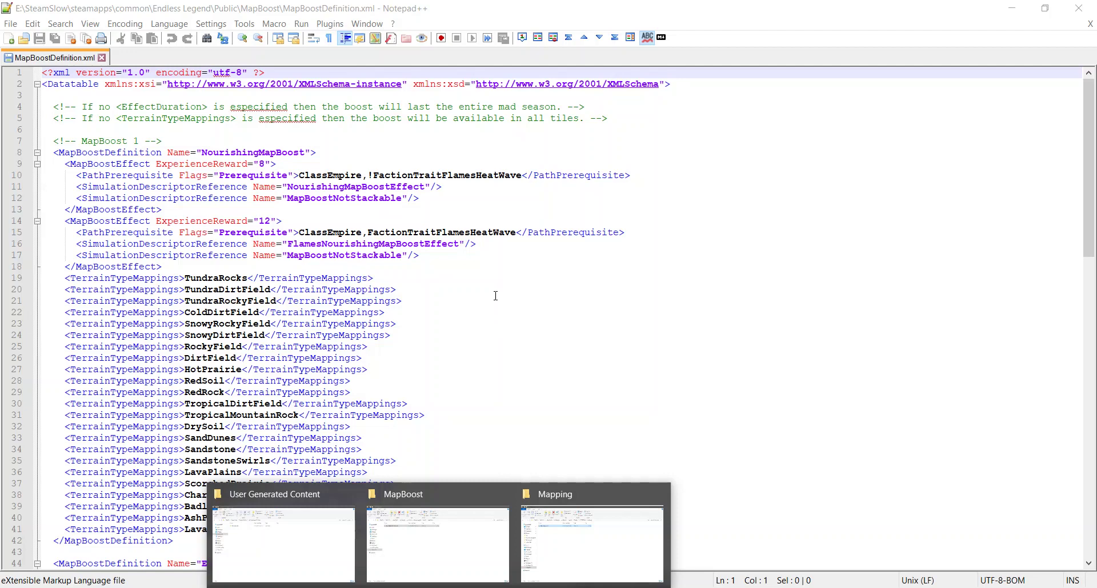
pyautogui.moveTo(443, 524)
# Go from MapBoost to Public\Simulation and view BattleActions[UnitMadFairies].xml in Notepad++
pyautogui.click(417, 535)
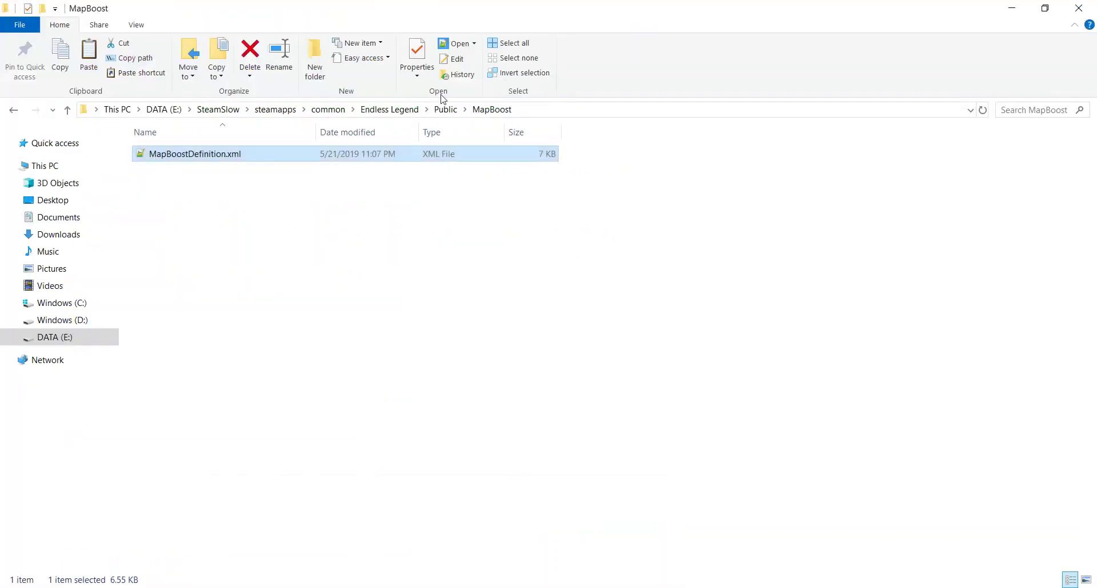
pyautogui.click(446, 110)
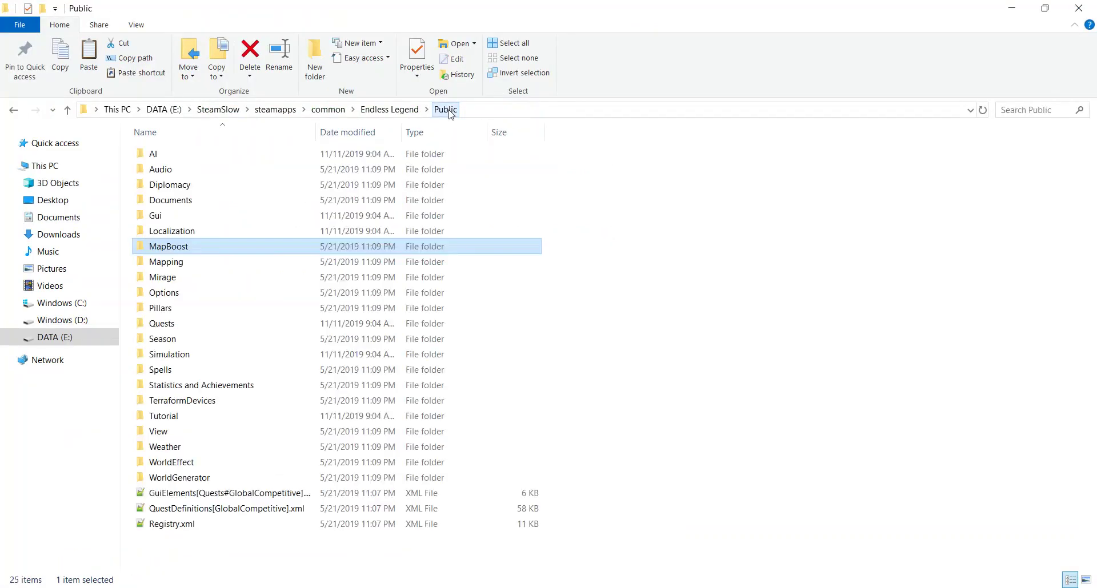
pyautogui.doubleClick(238, 355)
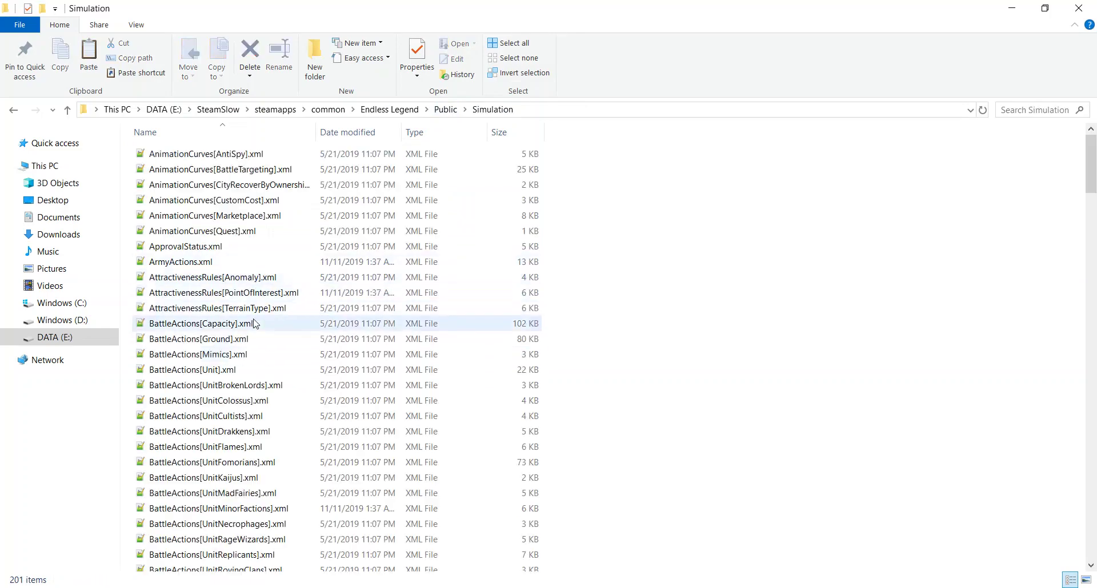
pyautogui.scroll(-4, 252, 323)
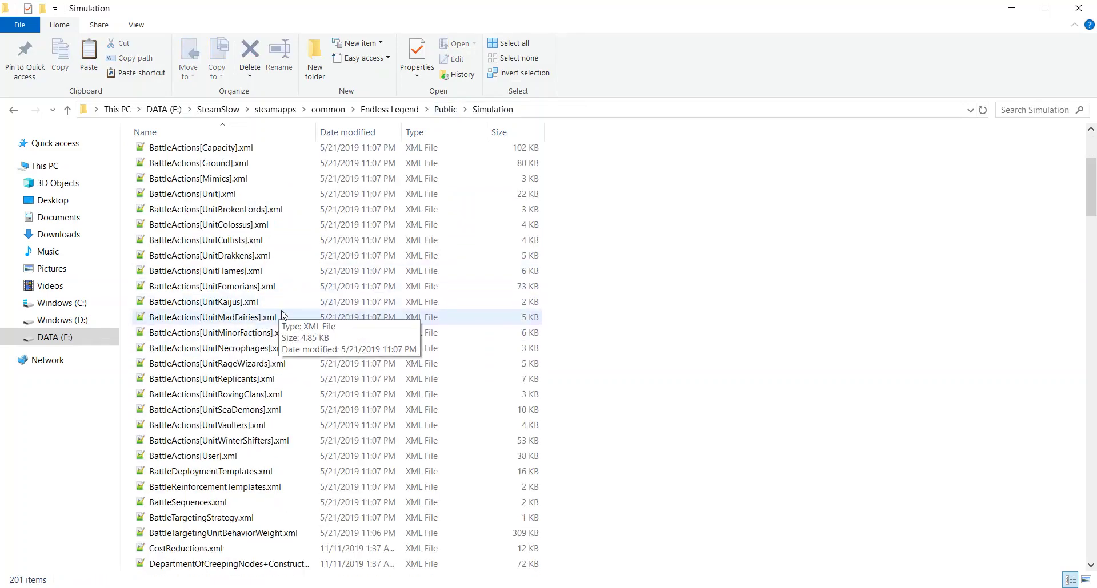
pyautogui.doubleClick(282, 316)
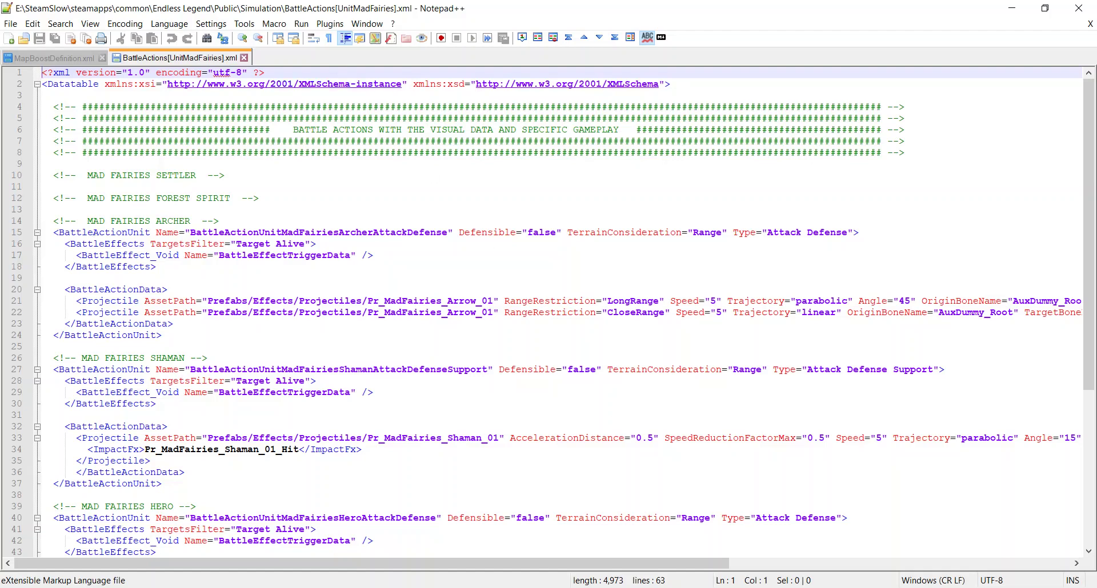
pyautogui.moveTo(451, 581)
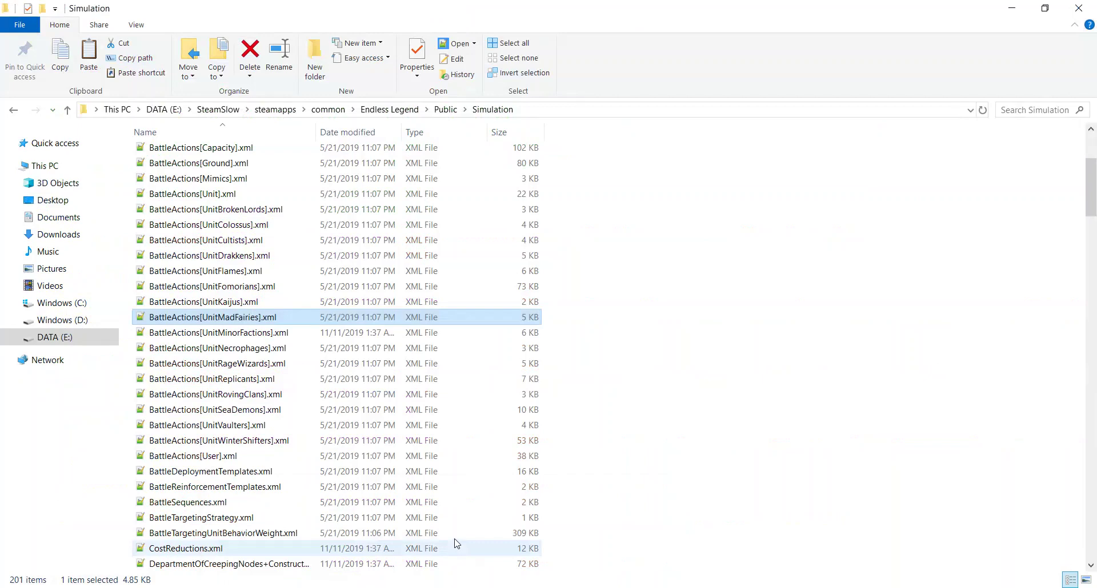
pyautogui.click(453, 542)
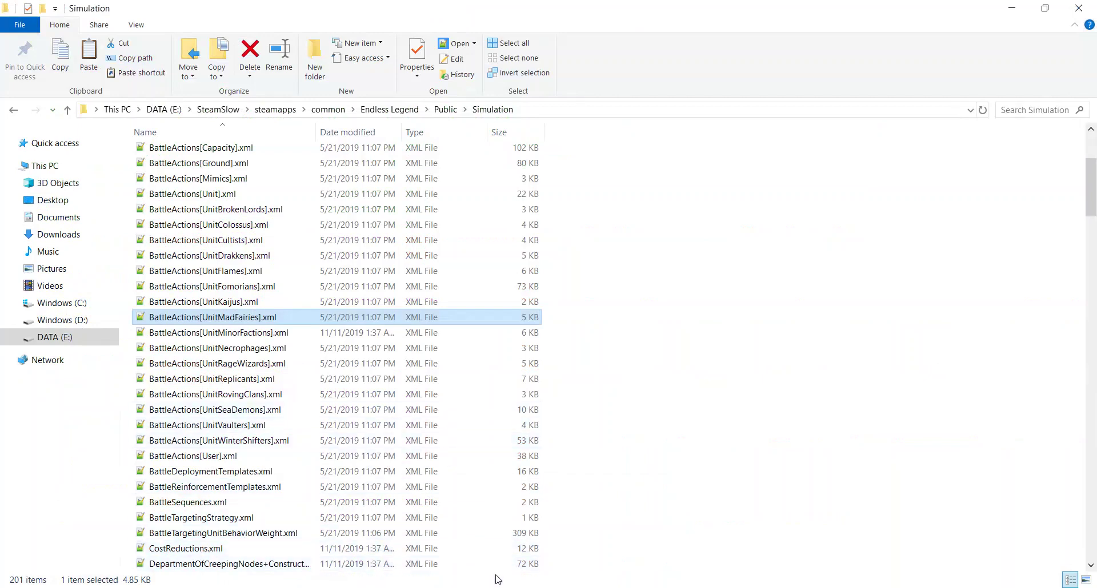
pyautogui.moveTo(438, 587)
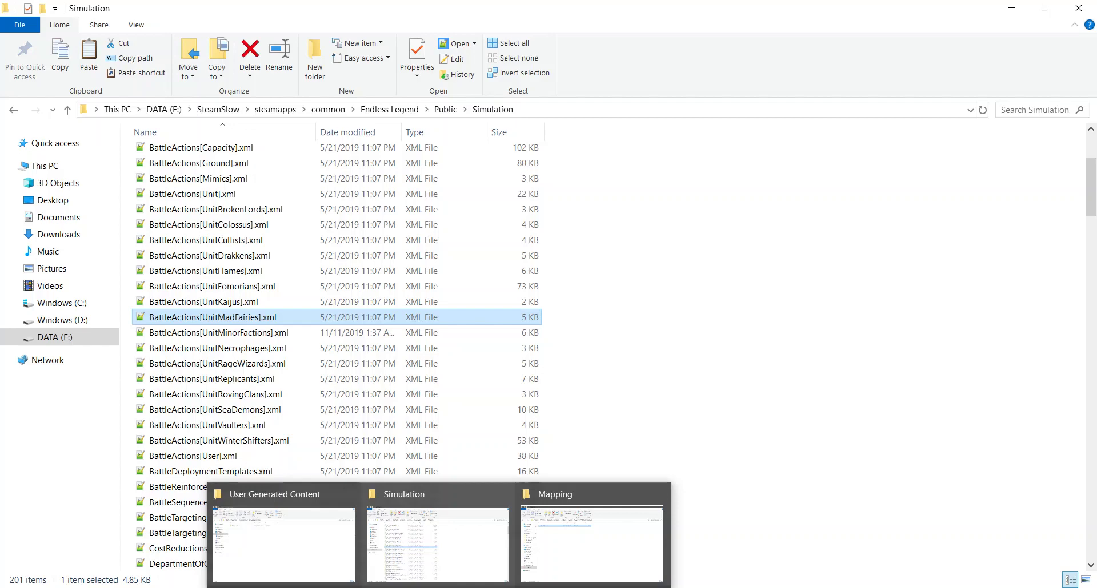
pyautogui.click(445, 109)
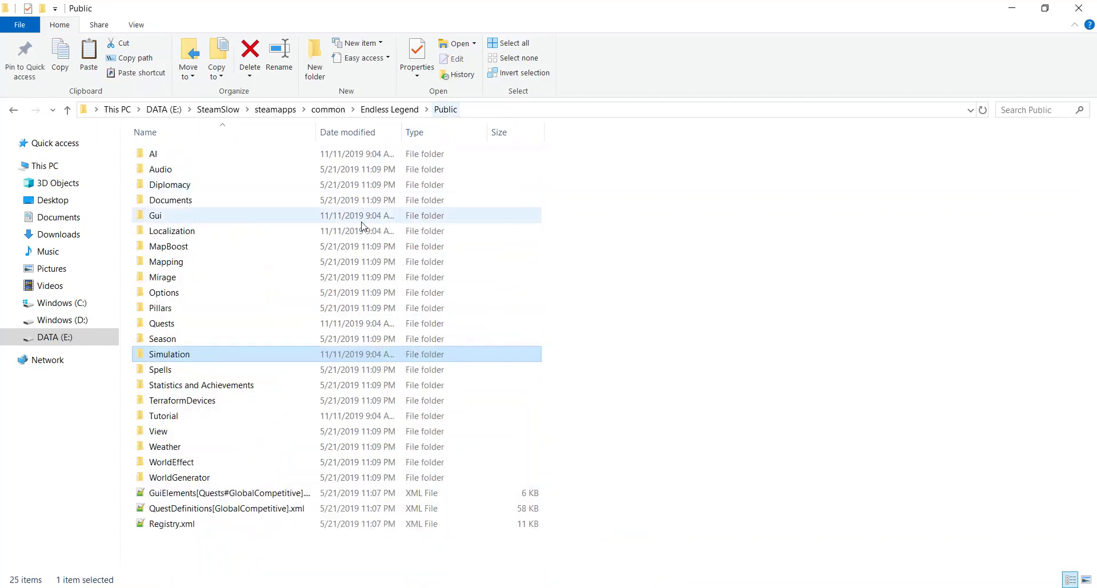
pyautogui.click(234, 295)
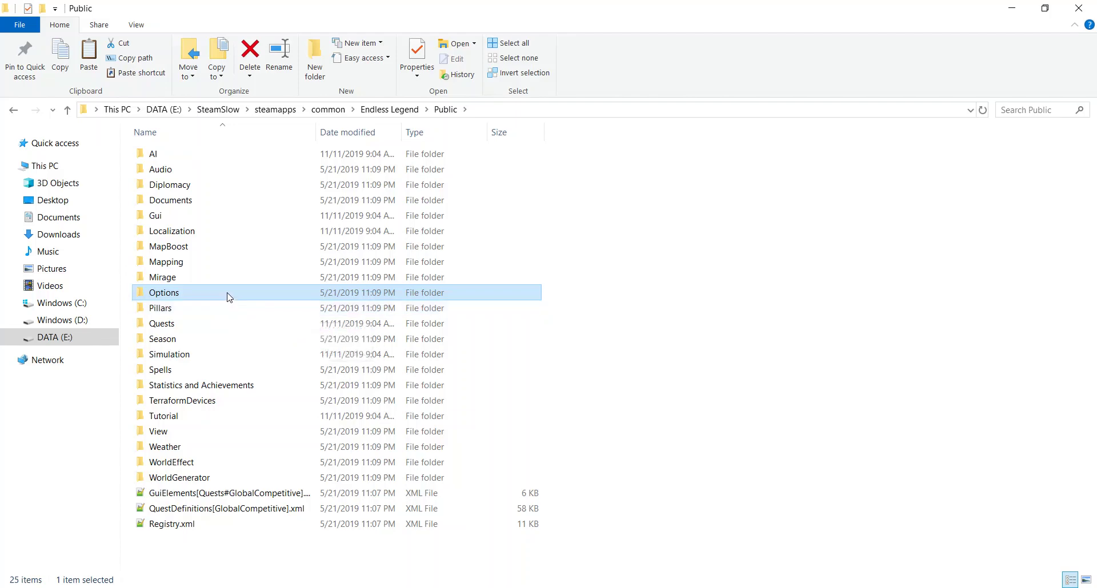
pyautogui.moveTo(229, 297)
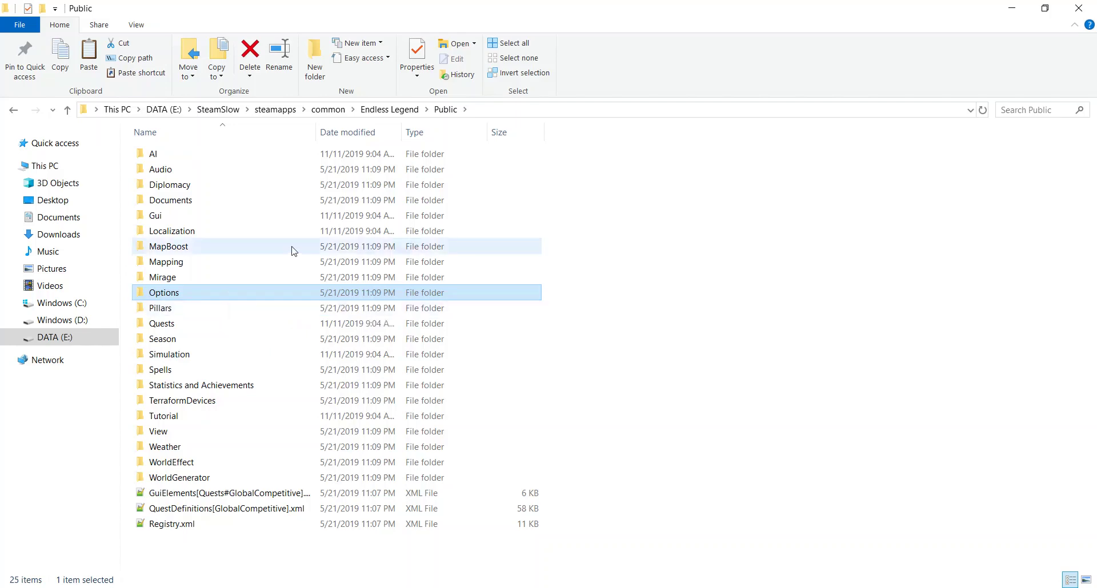
pyautogui.click(439, 587)
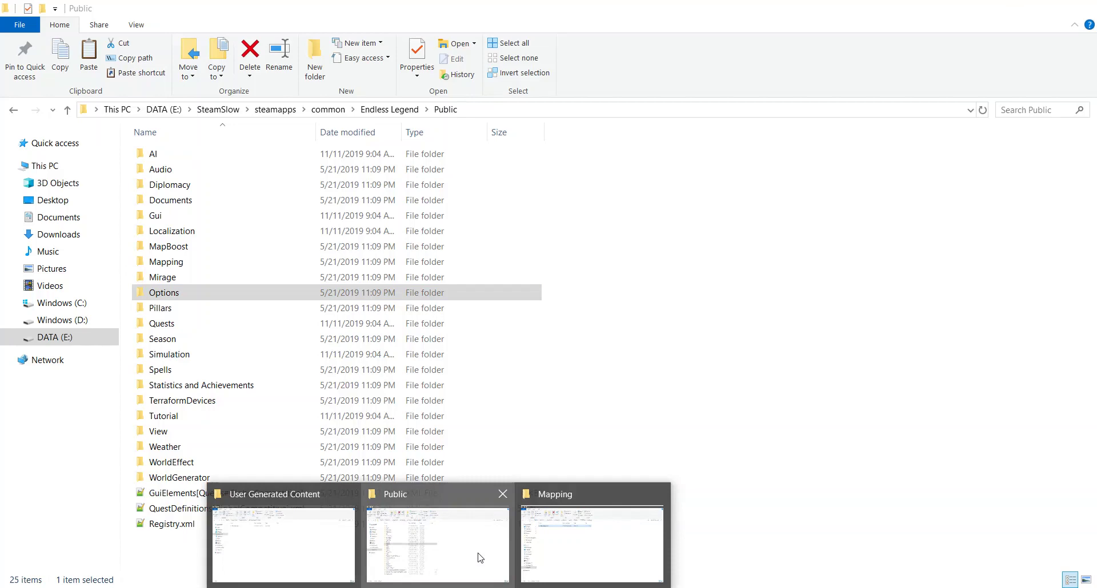
pyautogui.click(562, 563)
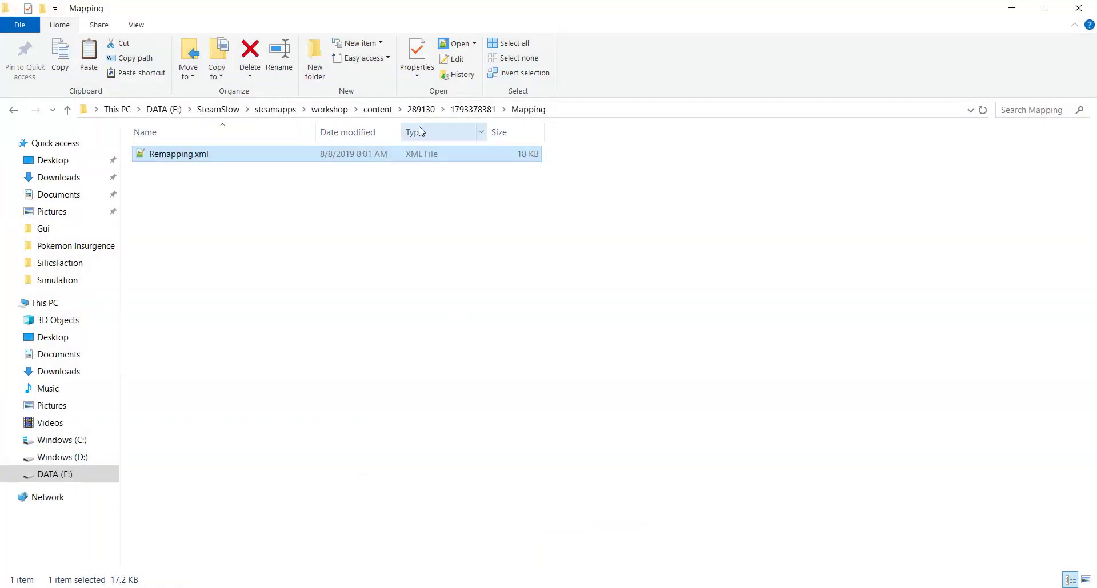
# Browse from the workshop folder through content\289130 into the 'other guys mod' folder
pyautogui.click(330, 111)
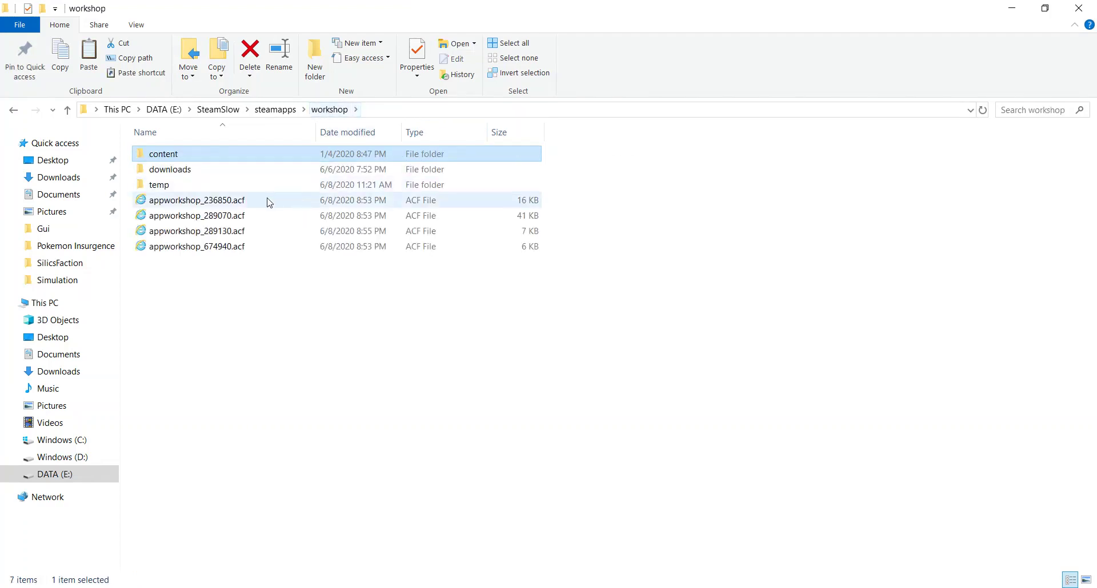
pyautogui.doubleClick(222, 154)
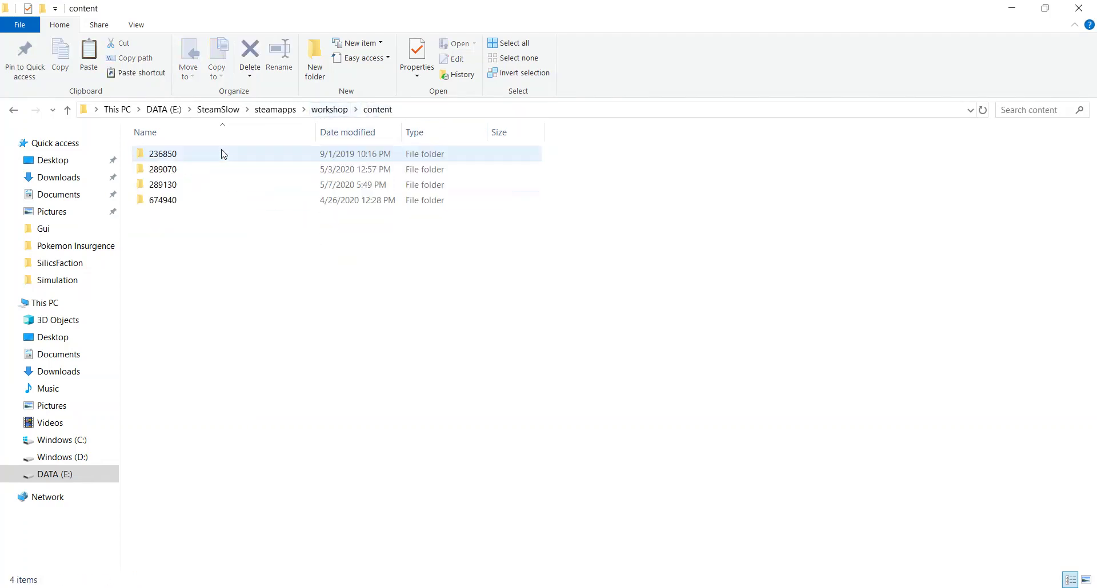
pyautogui.doubleClick(208, 185)
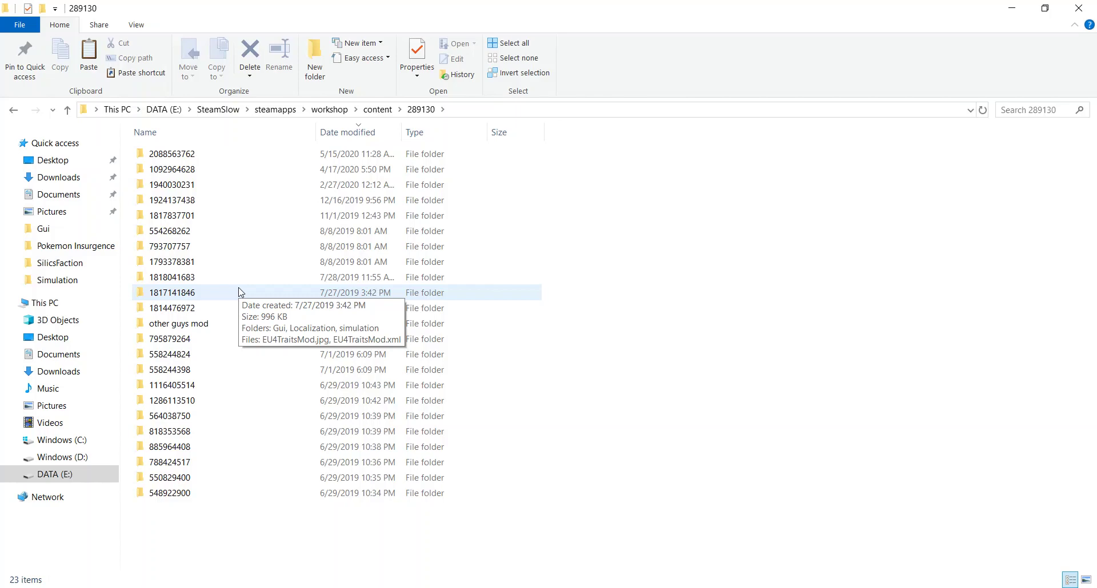
pyautogui.moveTo(248, 324)
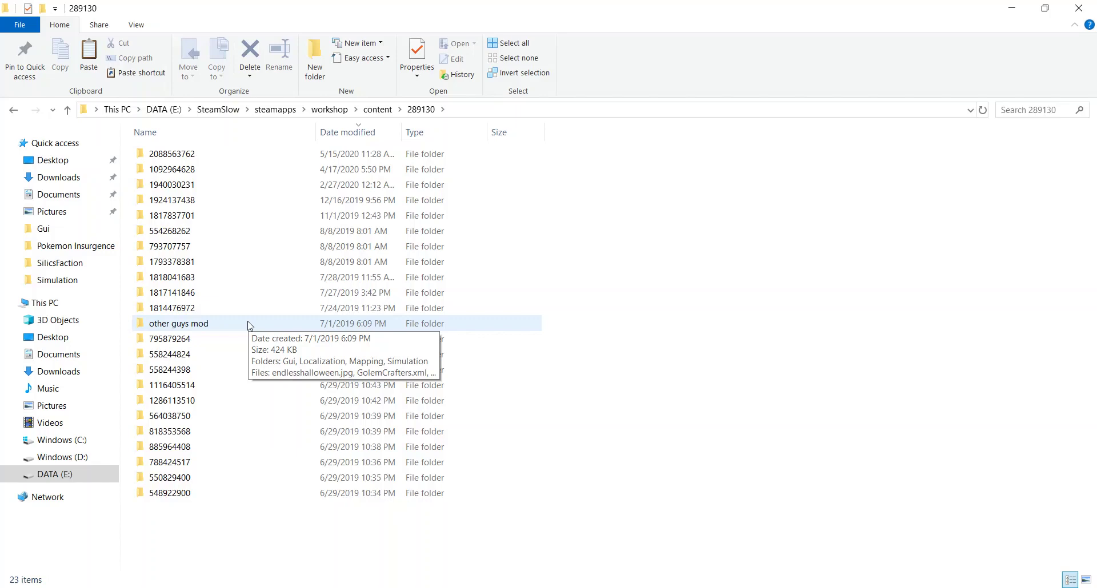
pyautogui.doubleClick(248, 323)
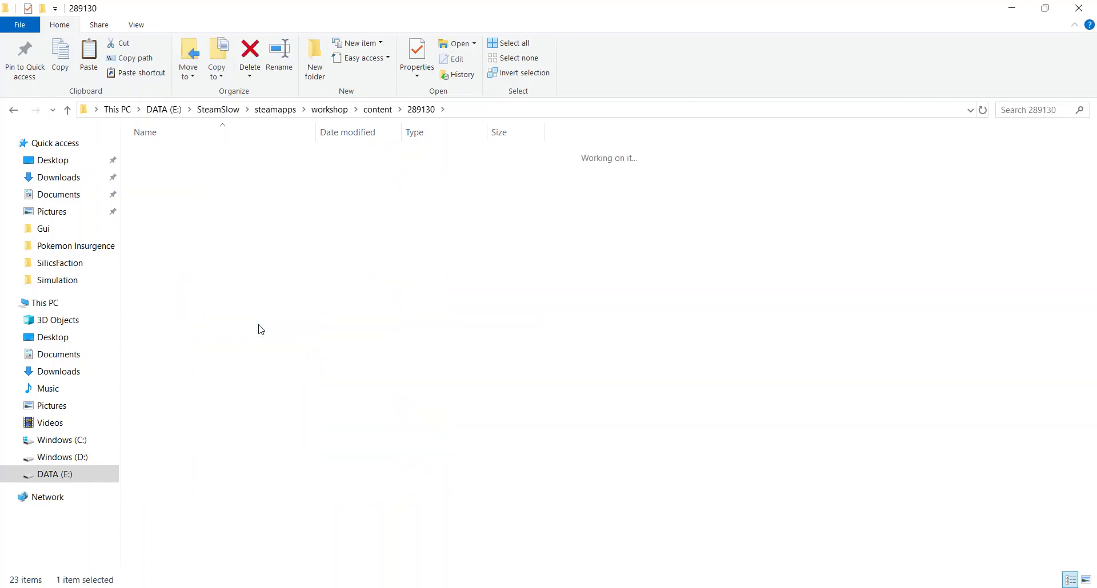
pyautogui.moveTo(240, 221)
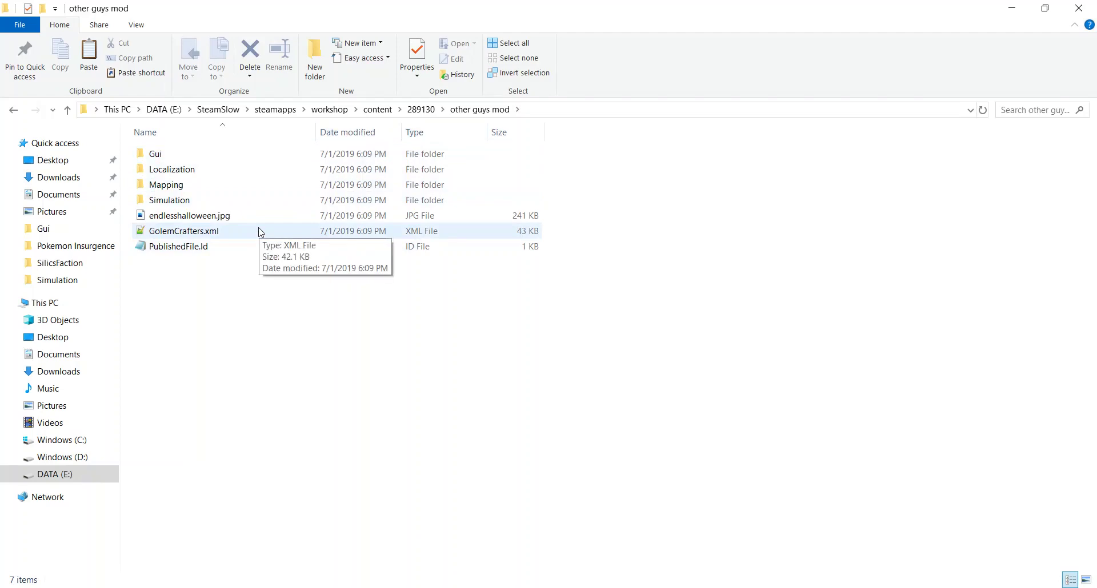
pyautogui.click(421, 109)
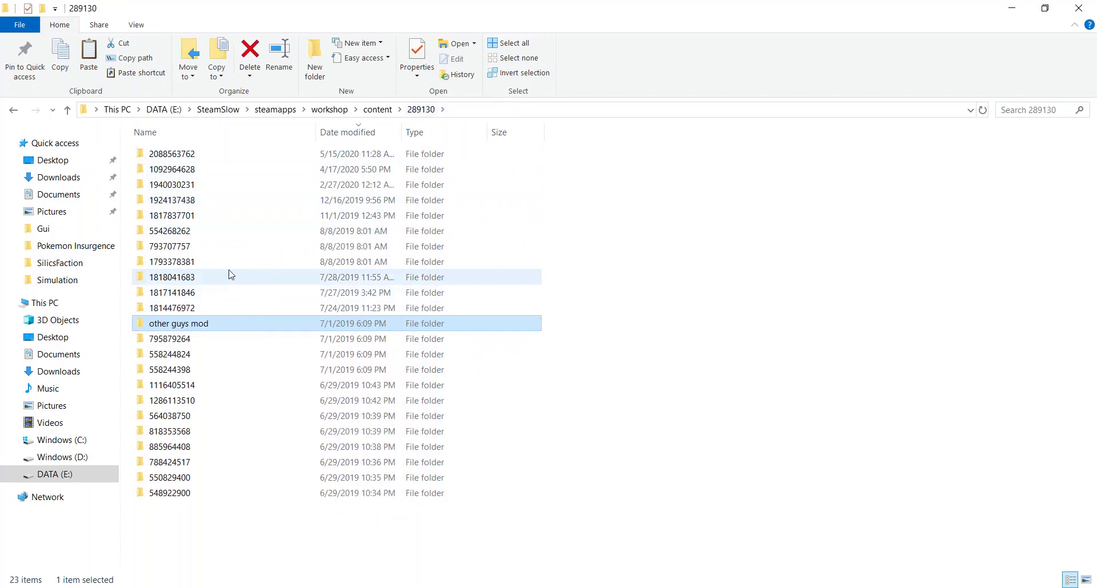
pyautogui.doubleClick(206, 308)
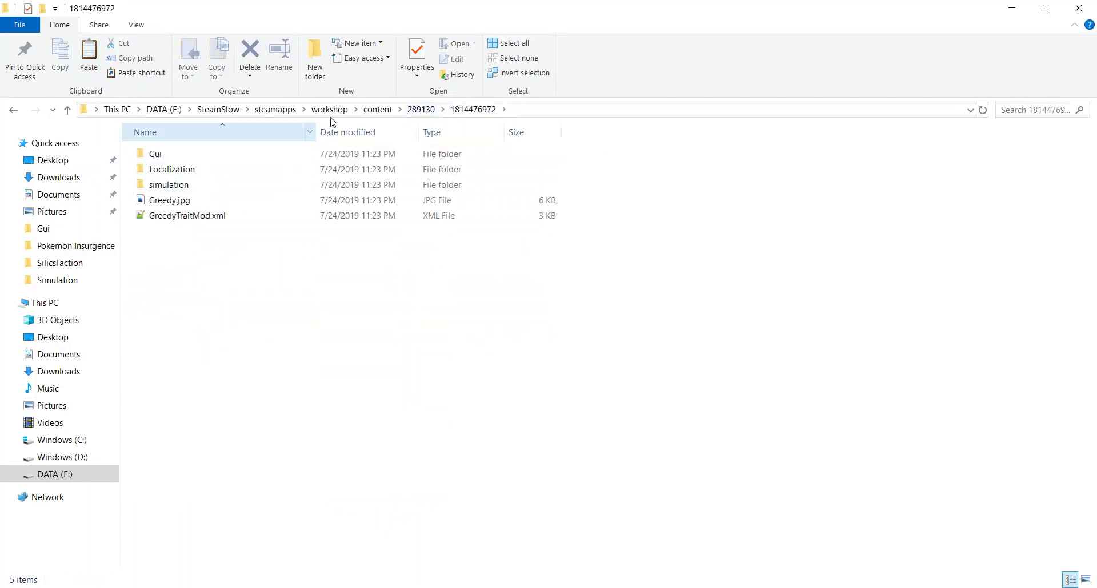
pyautogui.click(417, 109)
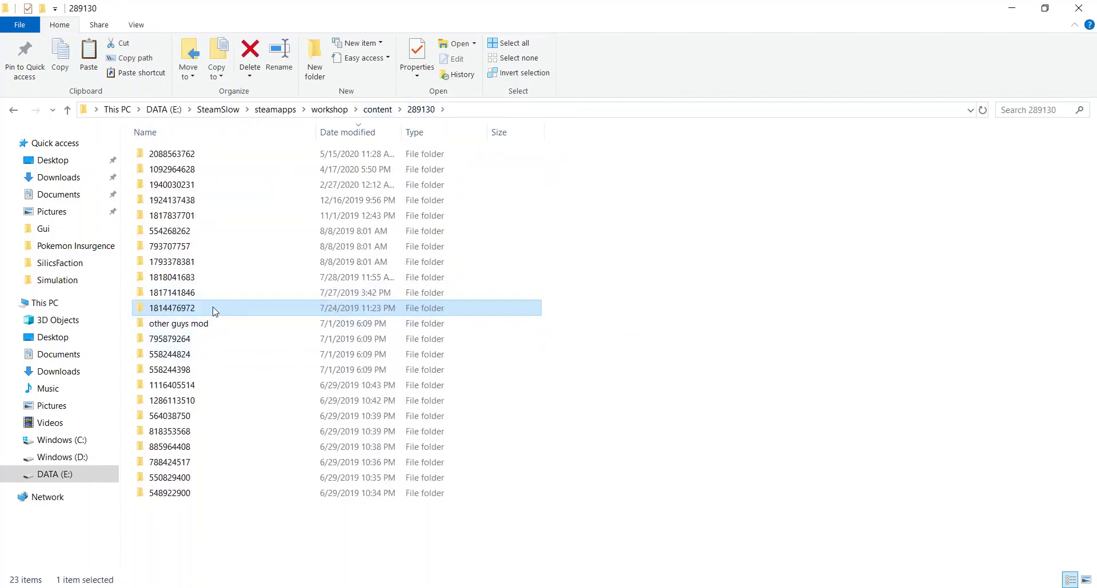
pyautogui.doubleClick(210, 201)
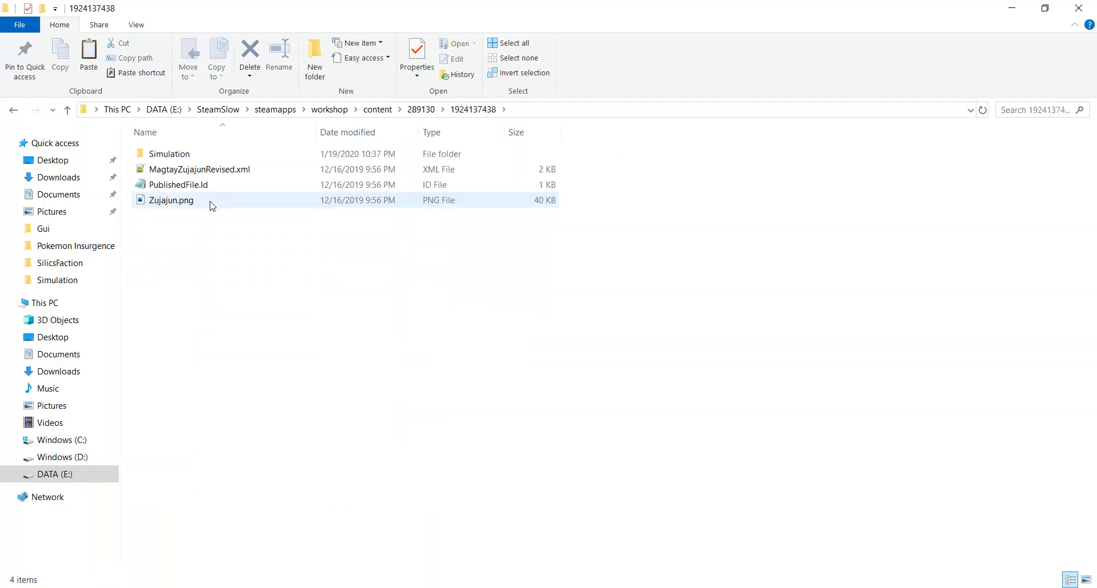
pyautogui.click(421, 111)
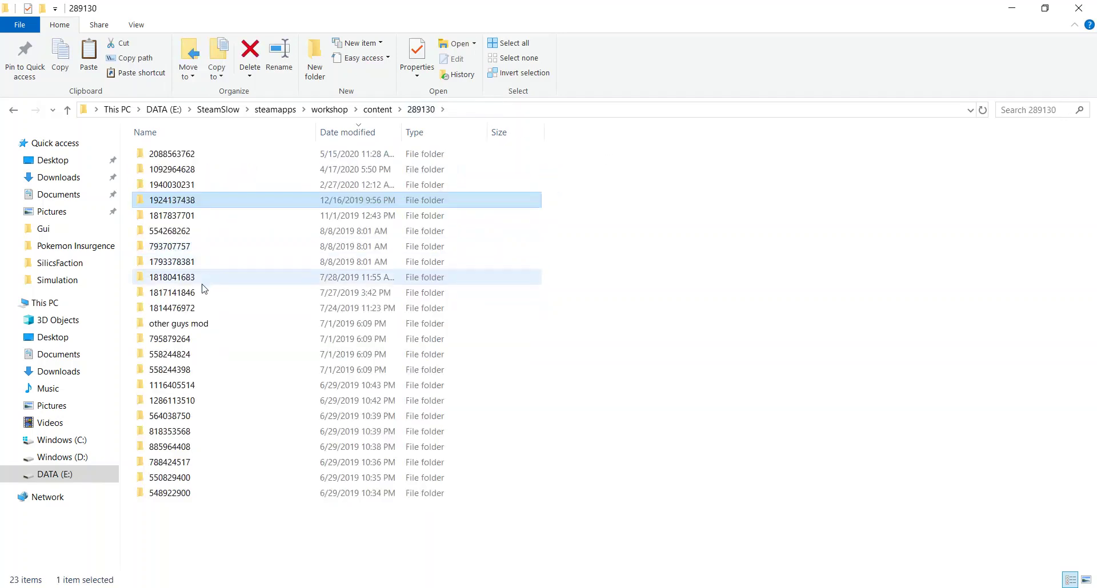
pyautogui.click(205, 280)
pyautogui.click(214, 277)
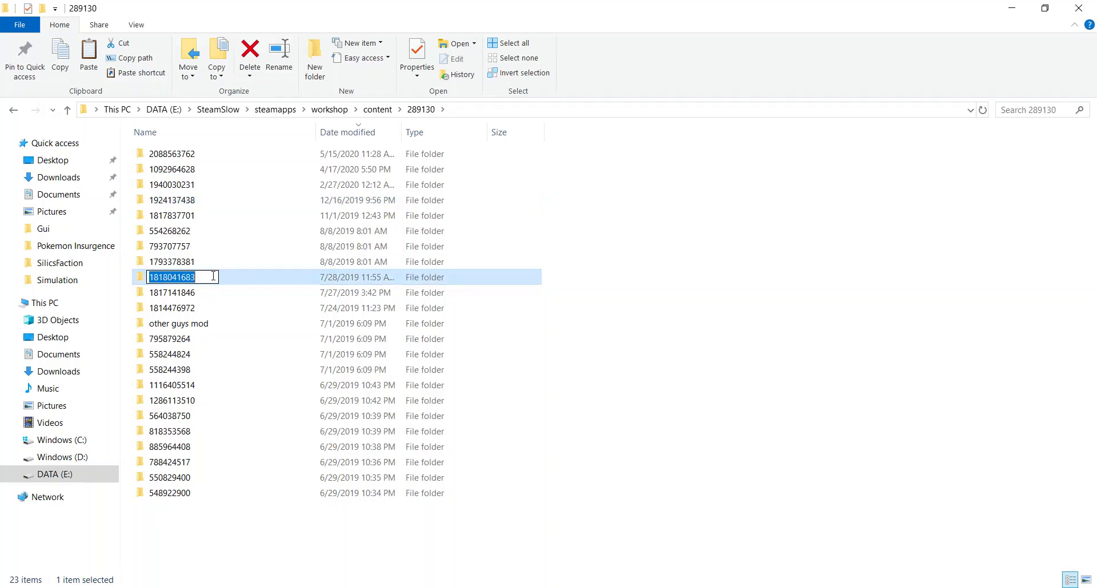
pyautogui.doubleClick(254, 277)
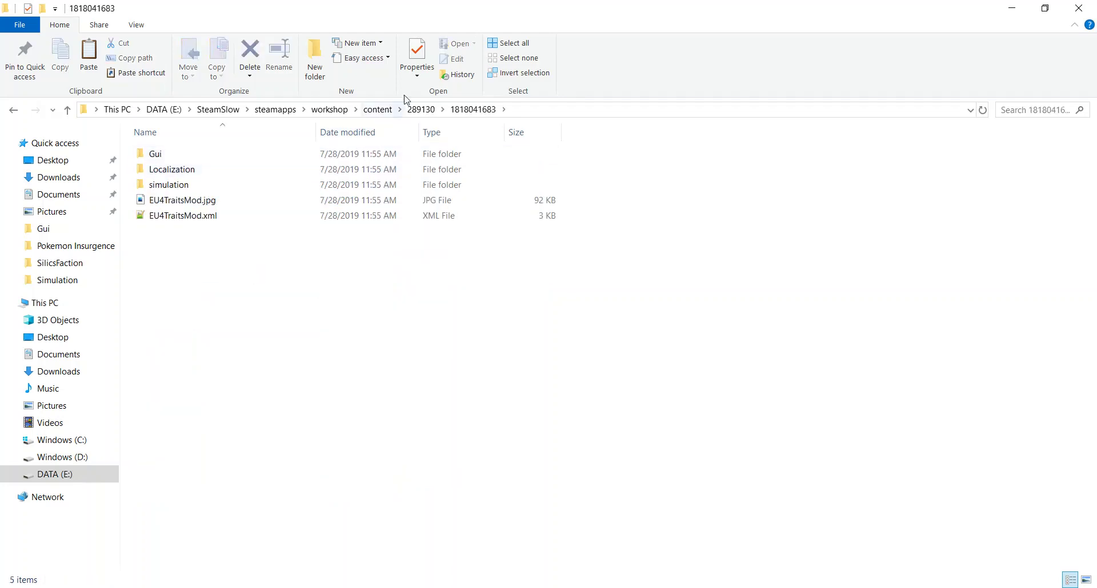
pyautogui.click(420, 114)
pyautogui.doubleClick(234, 290)
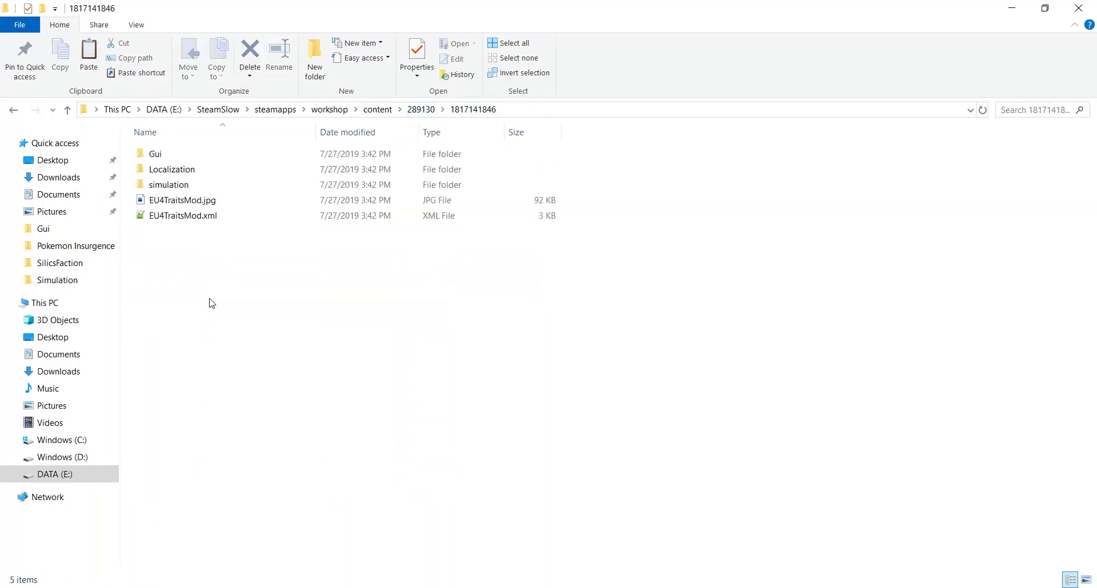
pyautogui.click(421, 109)
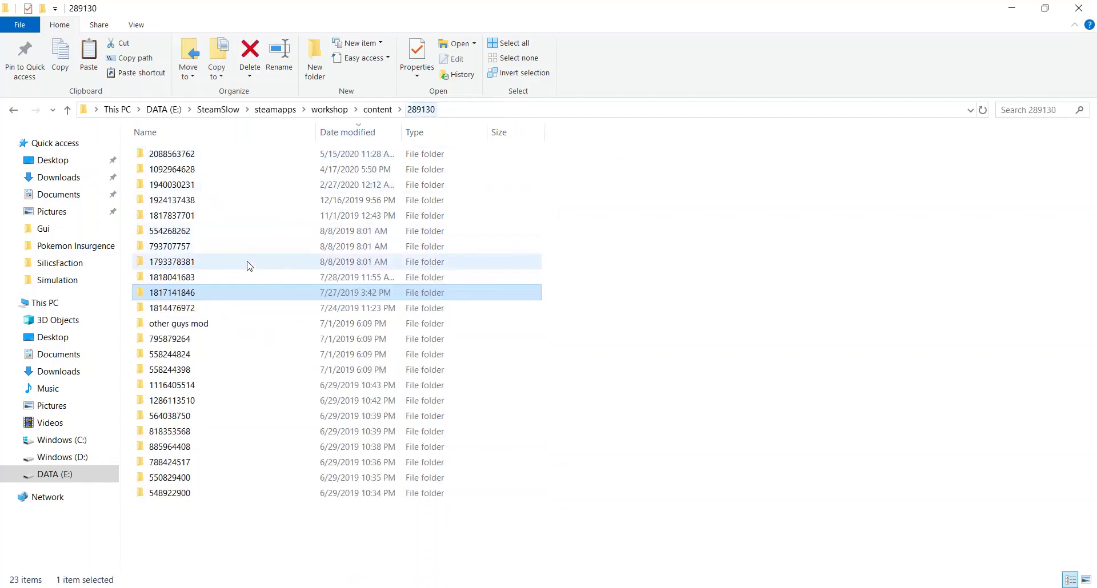
pyautogui.doubleClick(232, 312)
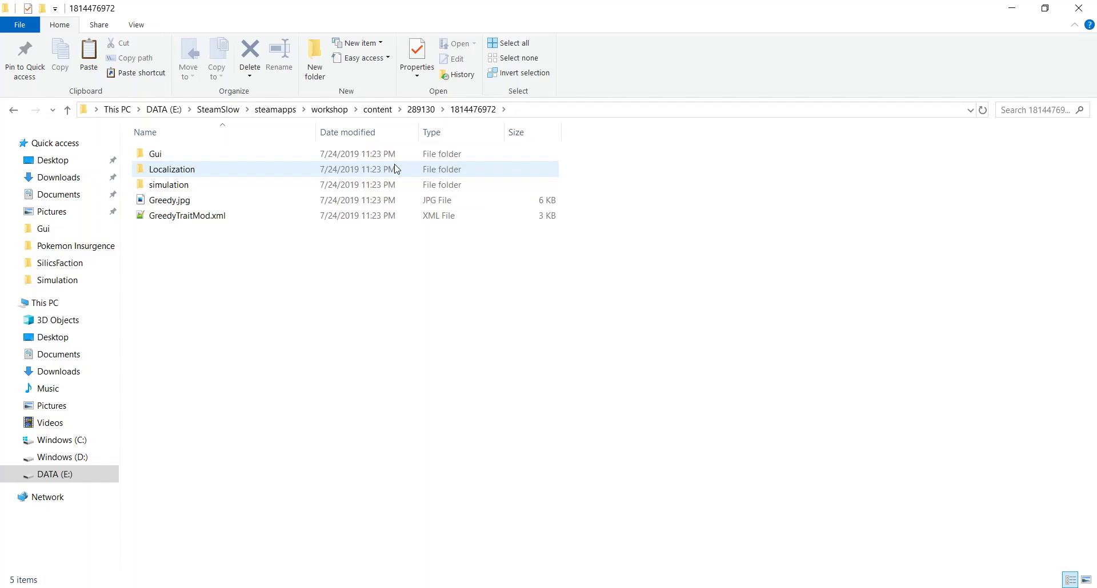
pyautogui.click(421, 109)
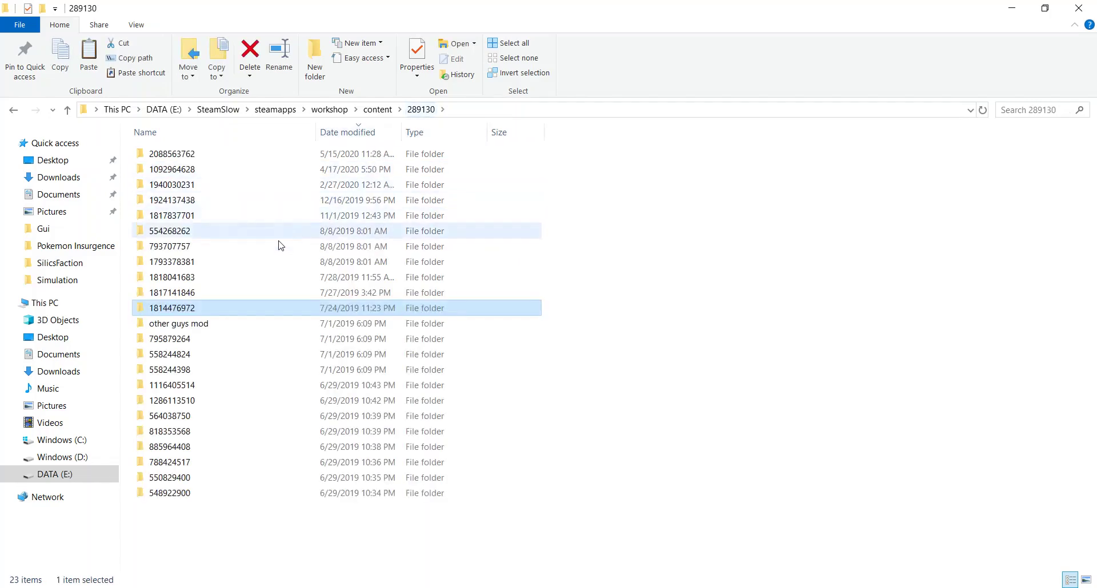
pyautogui.doubleClick(223, 292)
pyautogui.click(412, 111)
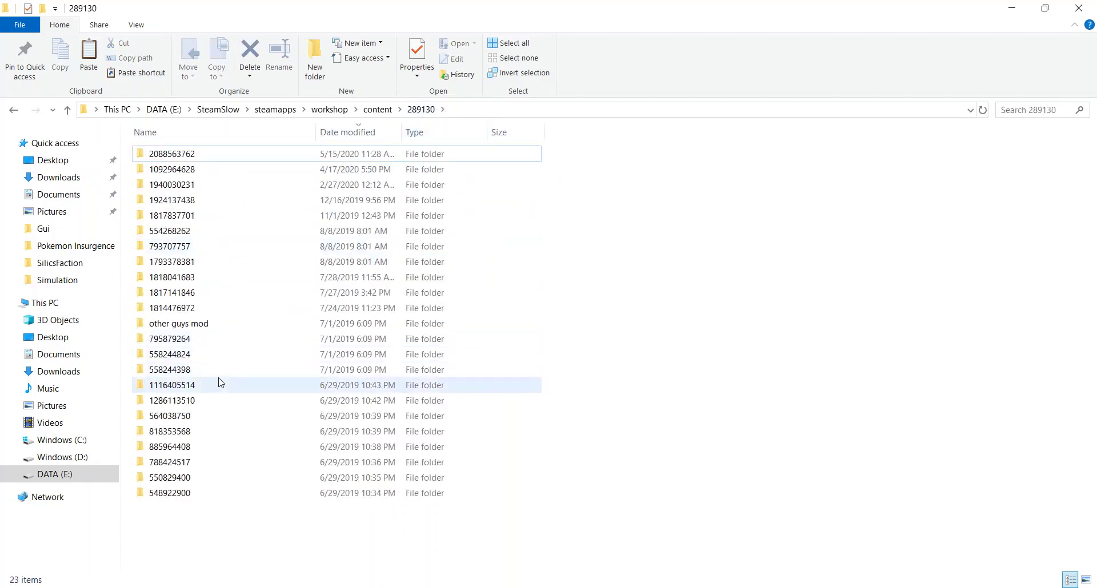
pyautogui.moveTo(223, 383)
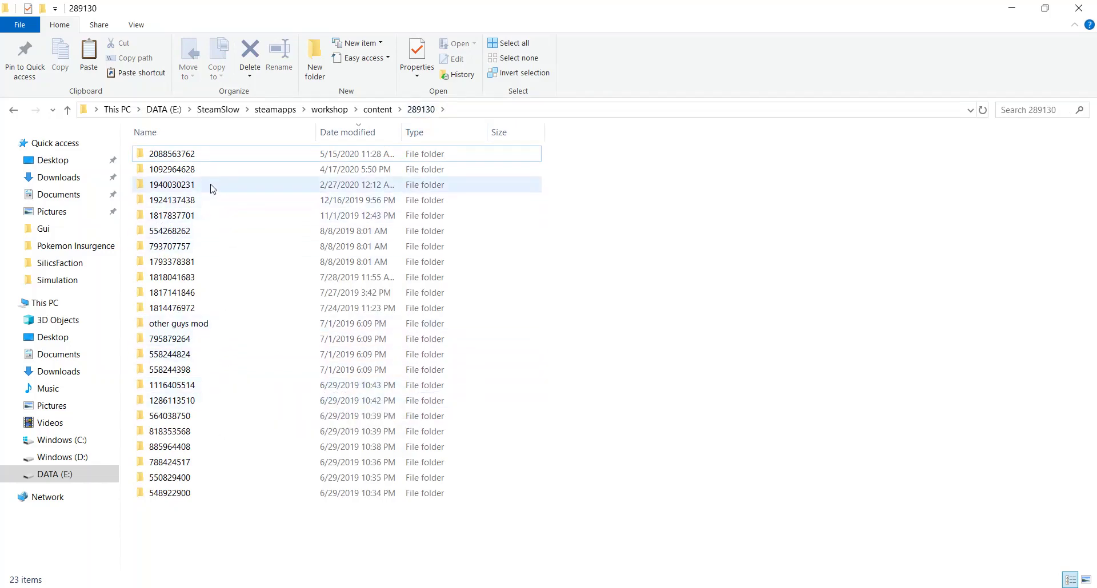
pyautogui.moveTo(213, 189)
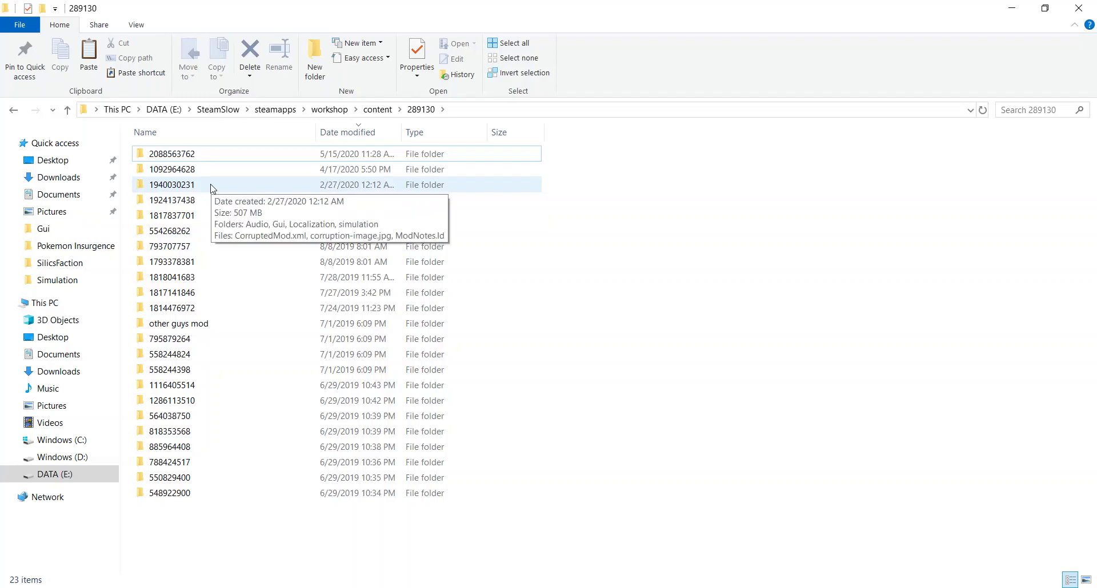